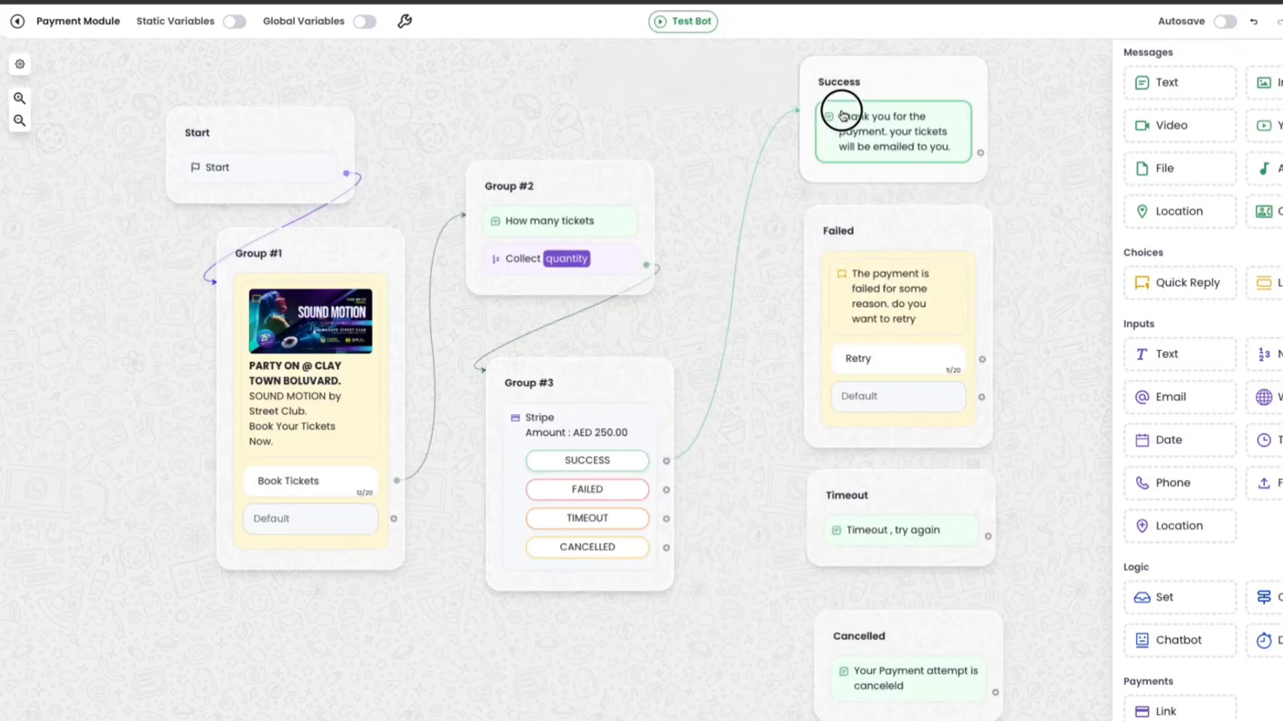
# Connect the Stripe block's success, timeout and cancelled outcomes to their matching Success, Timeout and Cancelled message groups.
pyautogui.moveTo(668, 493); pyautogui.dragTo(812, 280)
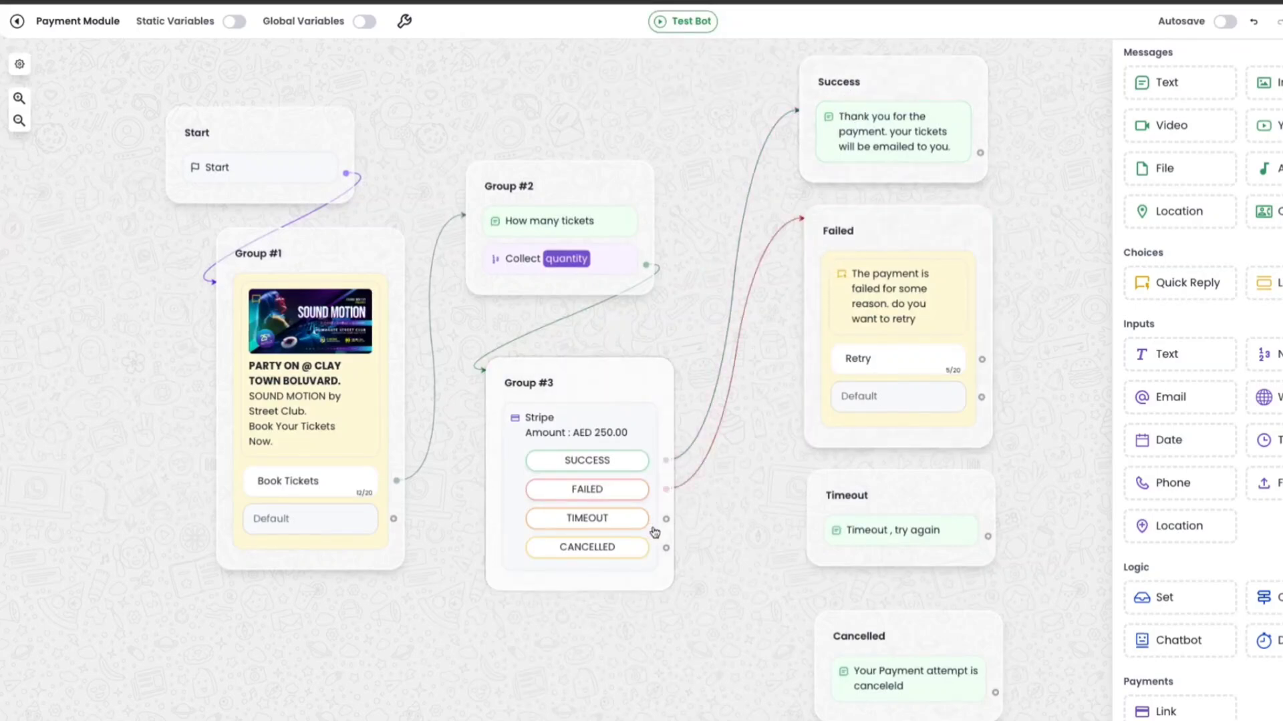
pyautogui.moveTo(666, 518); pyautogui.dragTo(821, 481)
pyautogui.moveTo(666, 547); pyautogui.dragTo(855, 651)
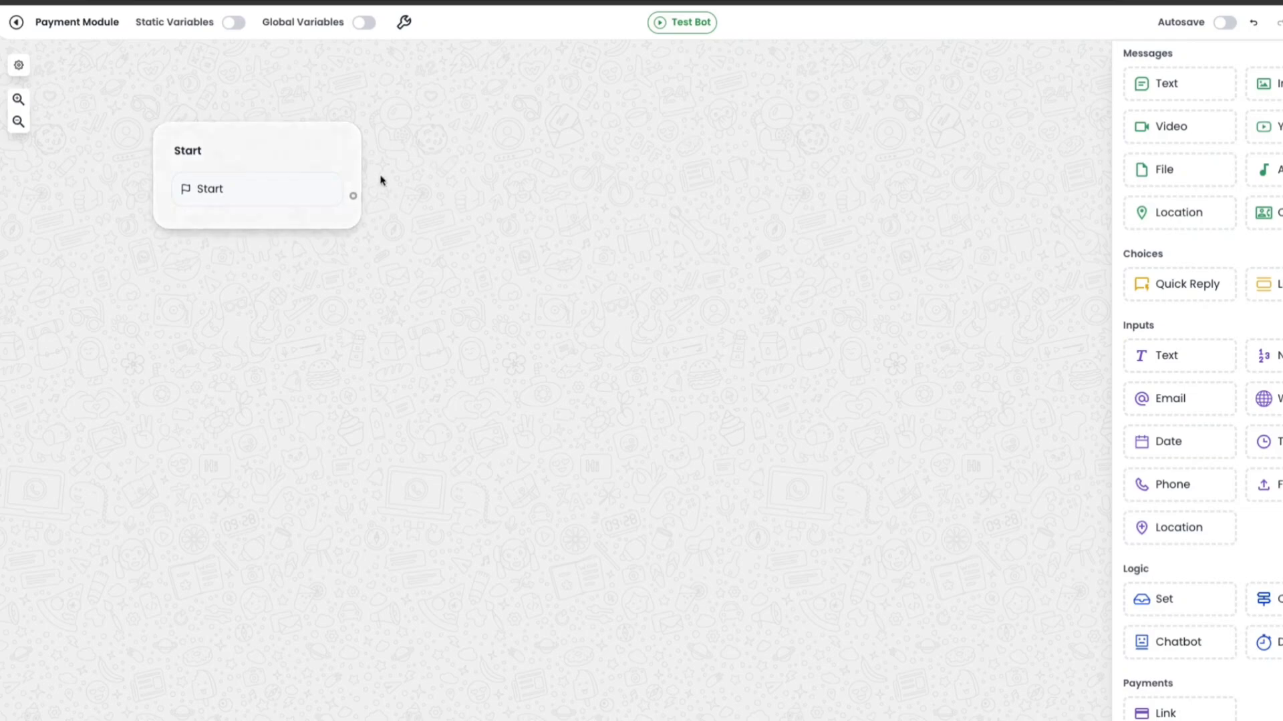
# Add a quick reply block after Start with the body "PARTY ON @ CLAY TOWN BOLUVARD. SOUND MOTION by Street Club. Book Your Tickets Now.".
pyautogui.moveTo(1159, 286); pyautogui.dragTo(394, 302)
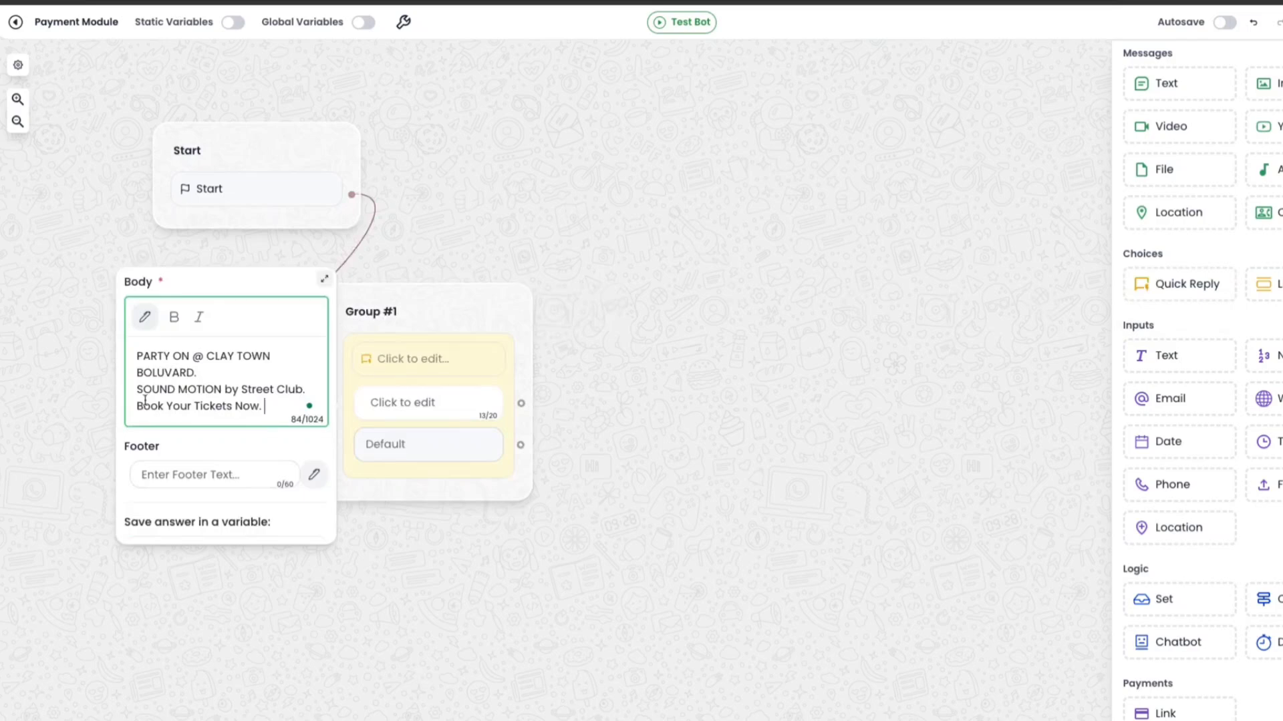
pyautogui.click(663, 417)
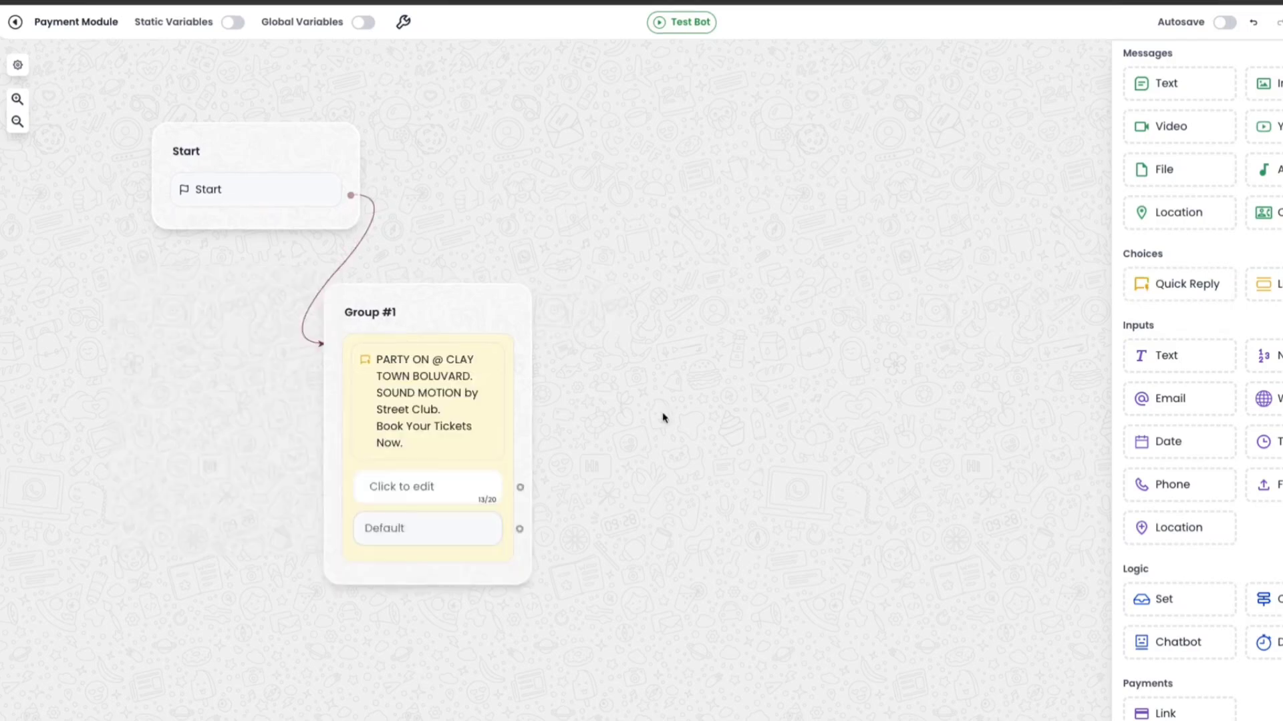
# Make the first line "PARTY ON @ CLAY TOWN BOLUVARD." of the quick reply body bold.
pyautogui.click(449, 388)
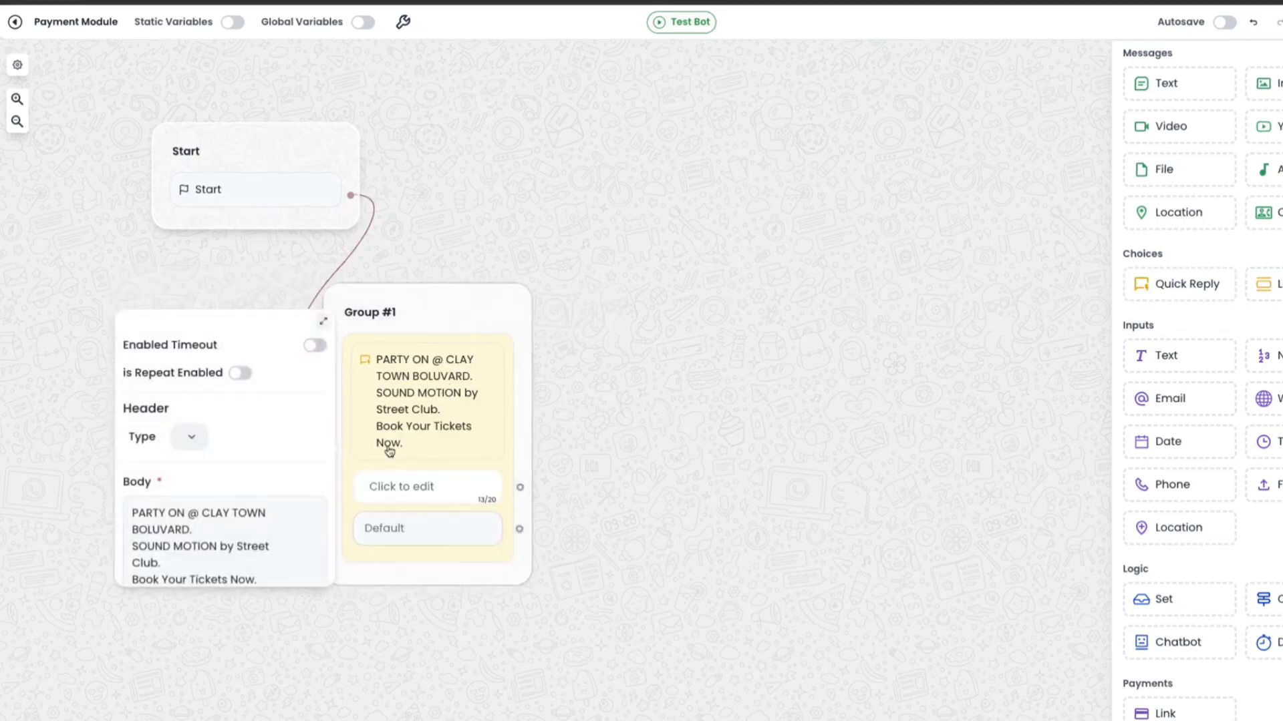
pyautogui.scroll(-3, 203, 550)
pyautogui.scroll(1, 193, 434)
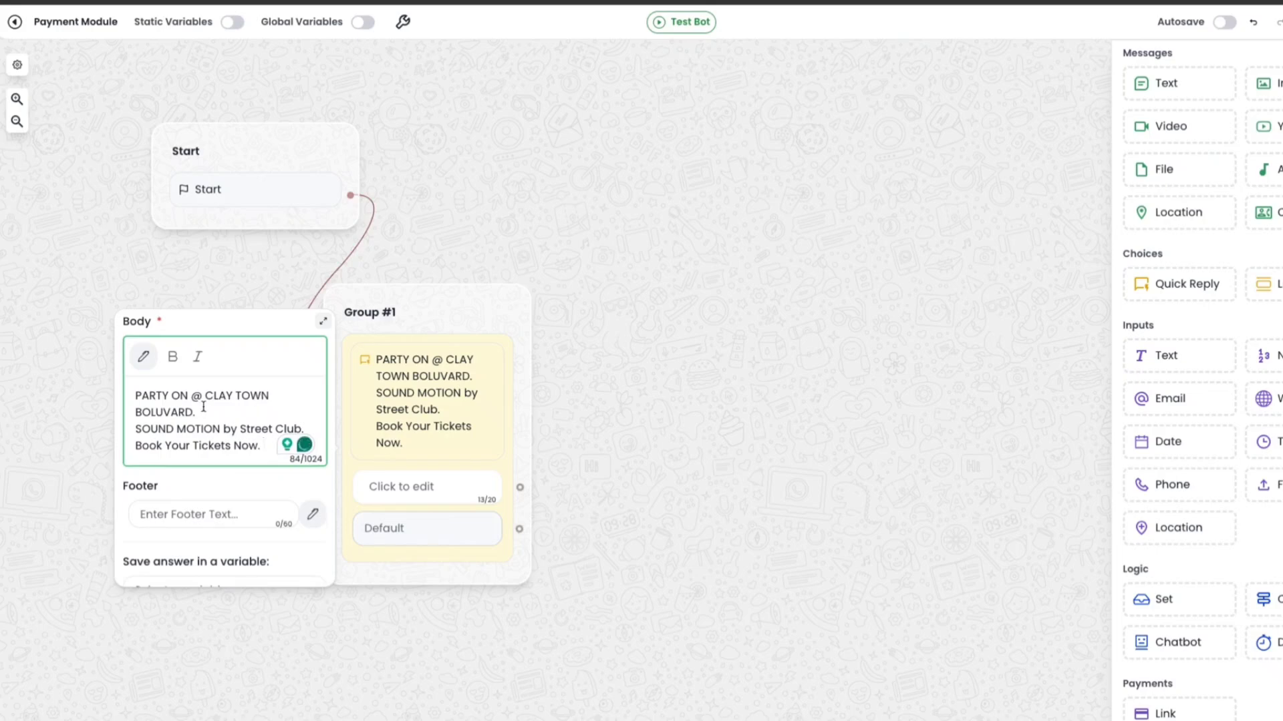
pyautogui.moveTo(203, 406); pyautogui.dragTo(132, 395)
pyautogui.click(172, 357)
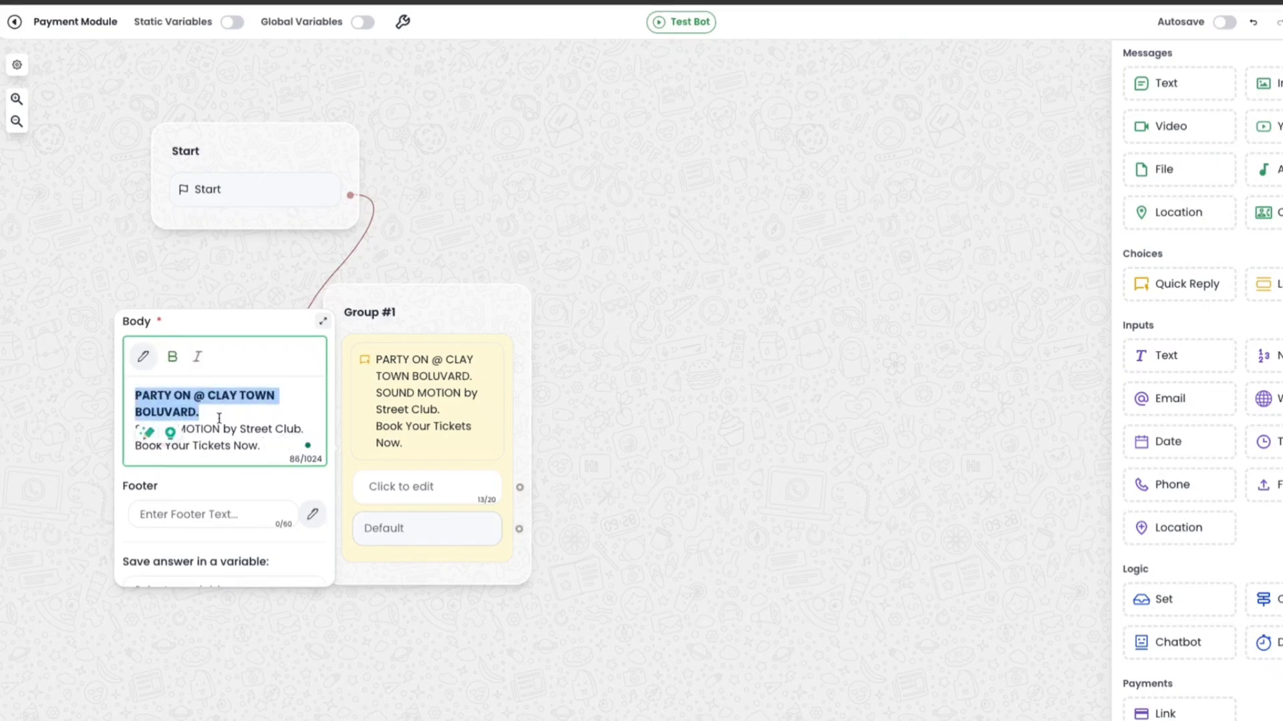
# Set the quick reply header type to image so the event poster shows above the body.
pyautogui.scroll(3, 219, 419)
pyautogui.click(183, 388)
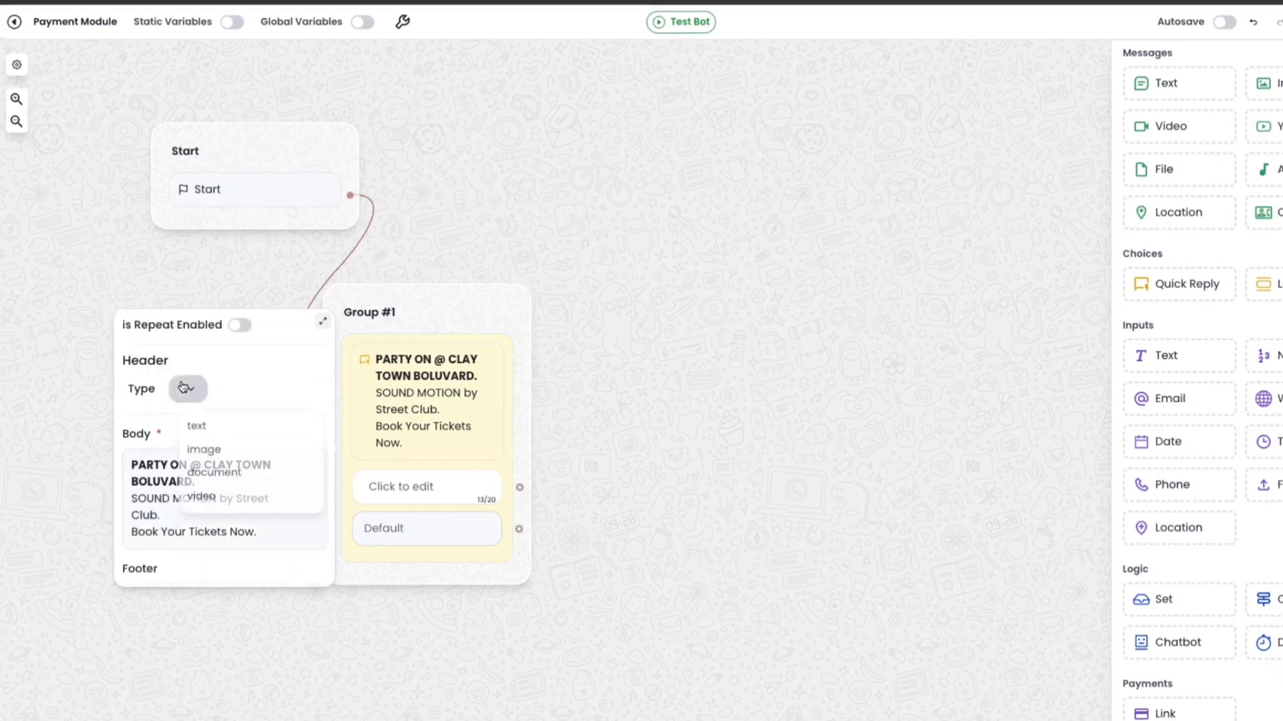
pyautogui.click(201, 450)
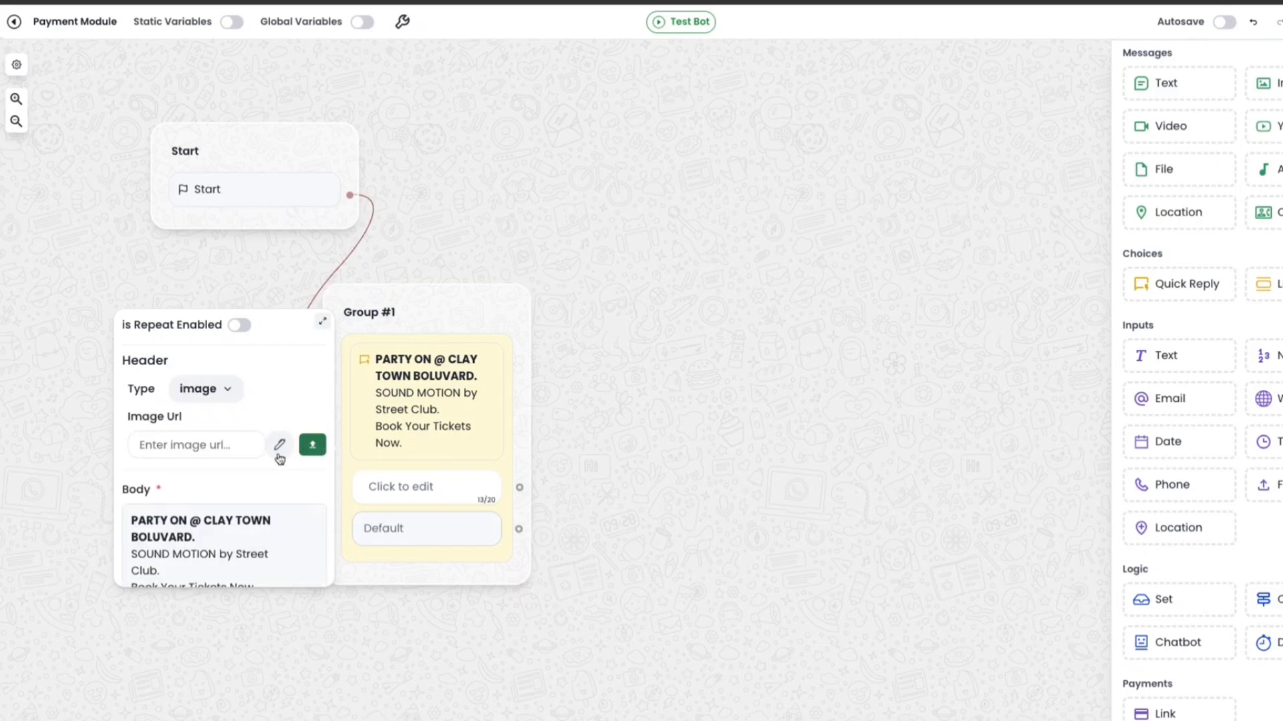
pyautogui.click(707, 387)
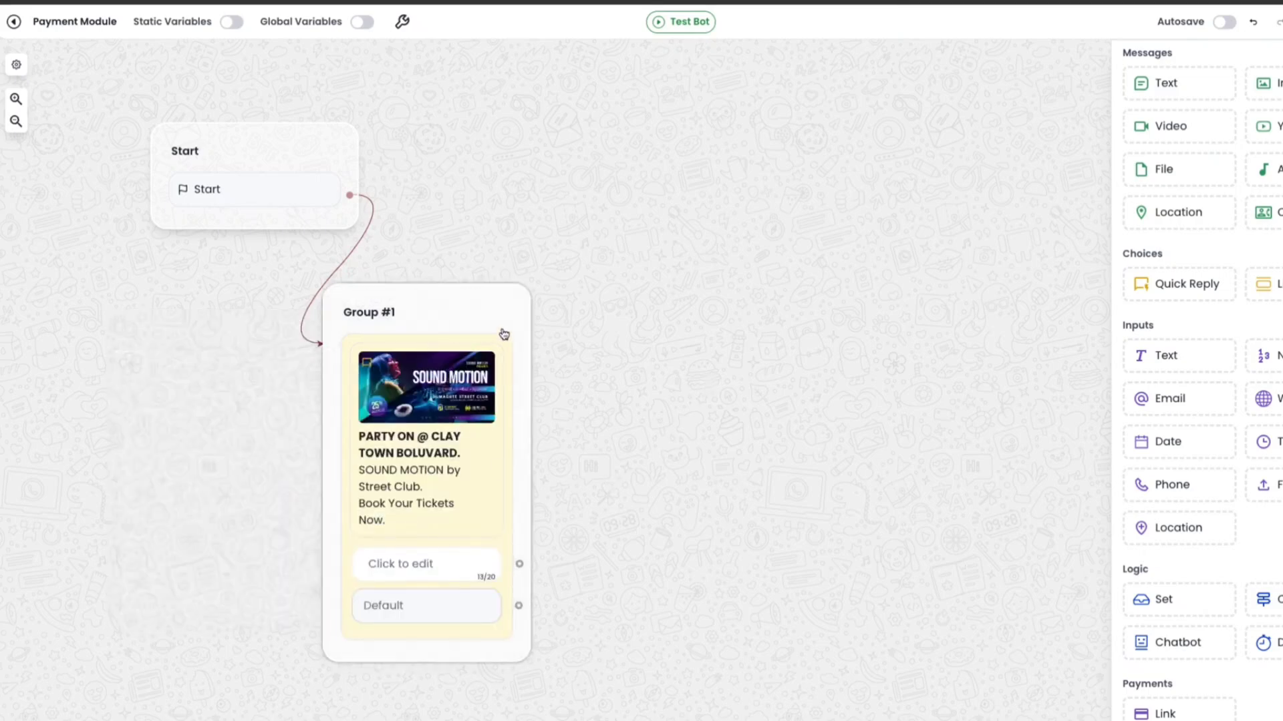
pyautogui.click(504, 316)
# Label the quick reply's button "Book Tickets".
pyautogui.moveTo(506, 319); pyautogui.dragTo(528, 306)
pyautogui.click(434, 549)
pyautogui.write('Book Tickets')
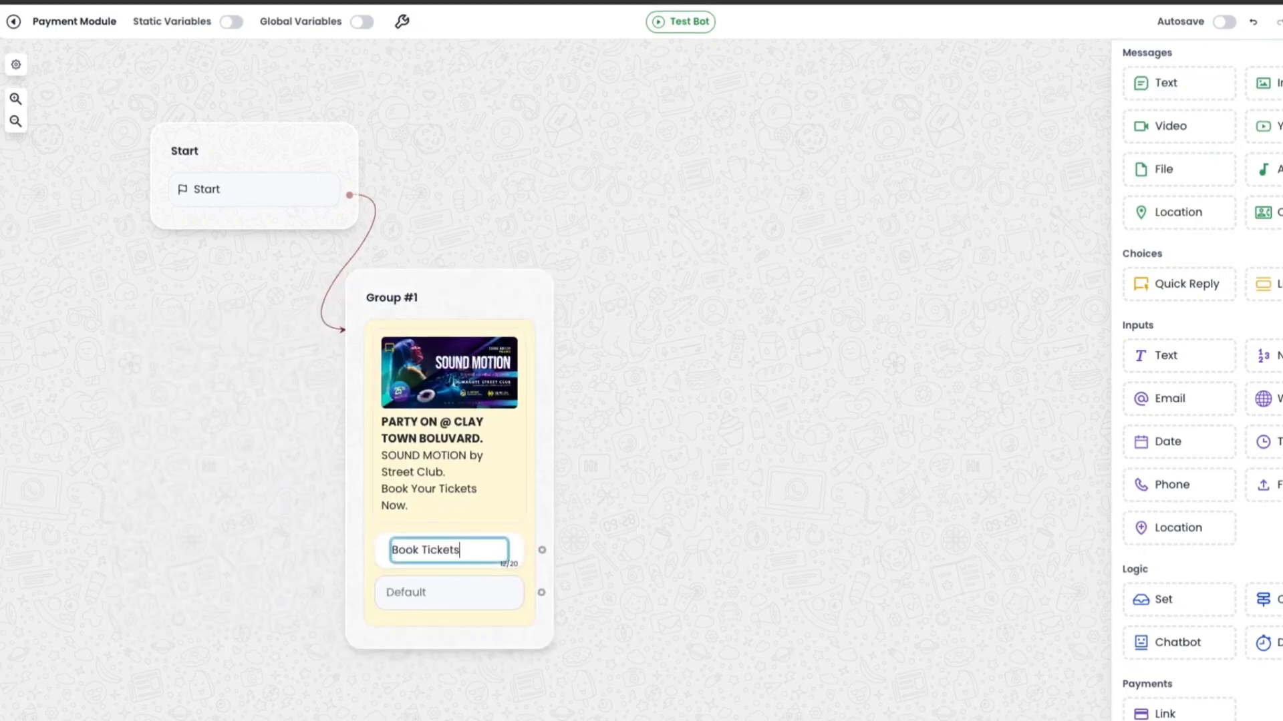
pyautogui.press('Return')
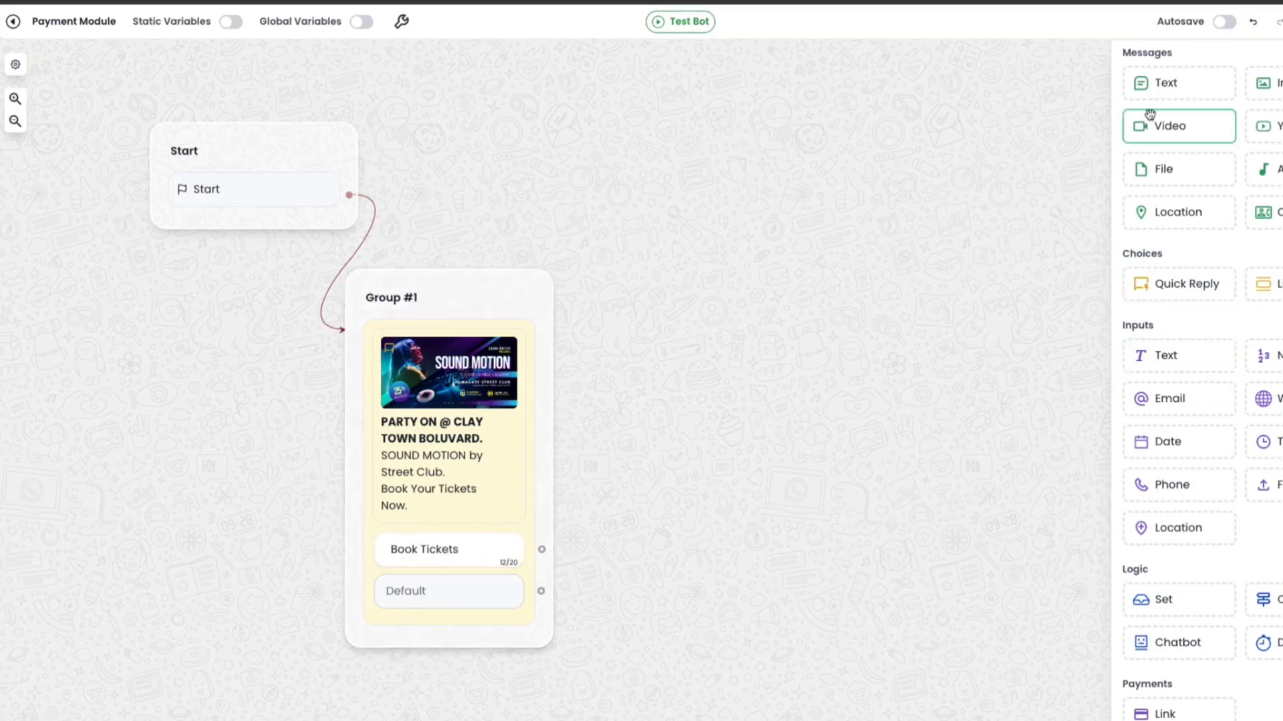
# Add a text message group reading "How many tickets" and connect the Book Tickets button to it.
pyautogui.moveTo(1151, 85); pyautogui.dragTo(756, 268)
pyautogui.moveTo(541, 549); pyautogui.dragTo(724, 314)
pyautogui.click(724, 318)
pyautogui.write('How m')
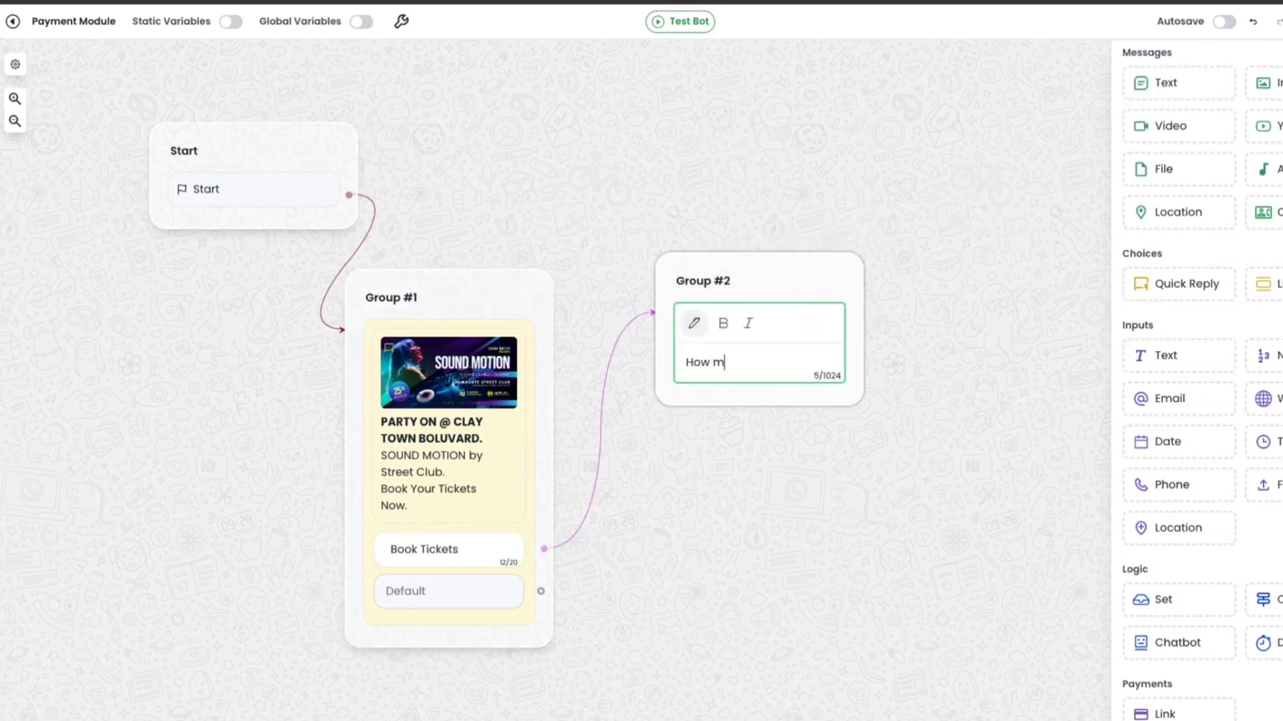
pyautogui.write('any tickets')
pyautogui.click(895, 429)
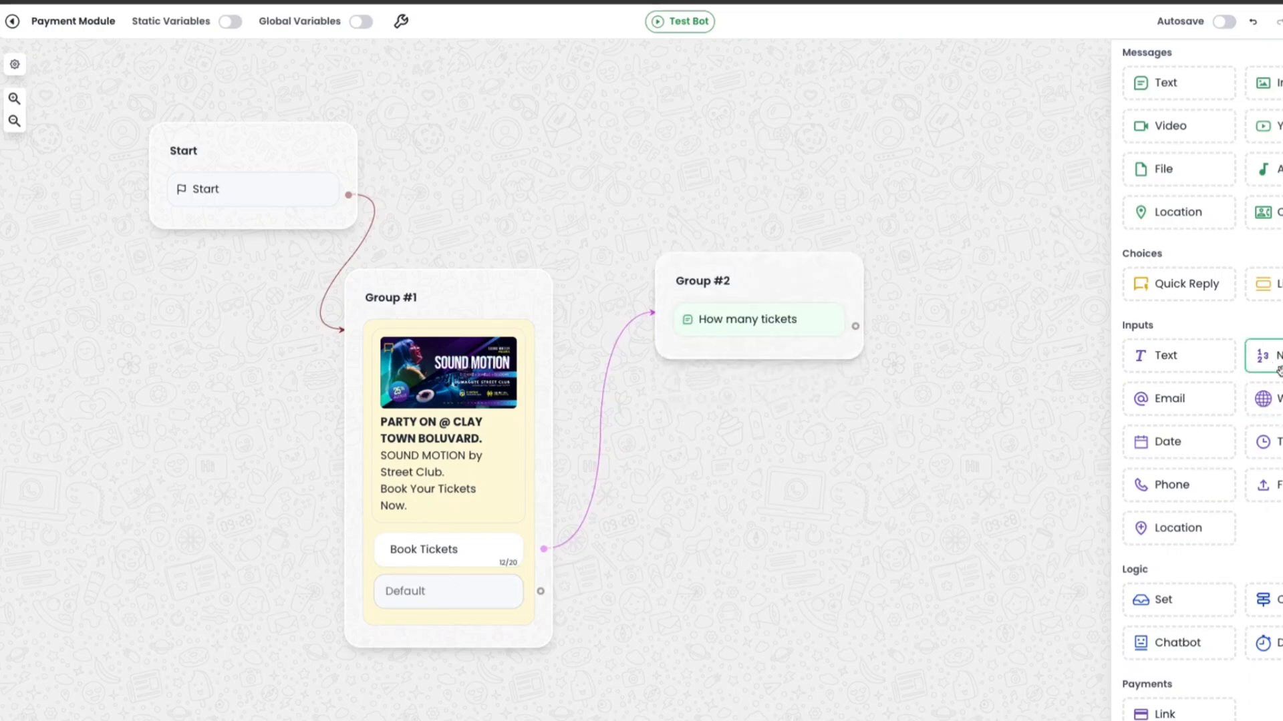
# Add a number input to Group #2 that saves the answer in a new variable "quantity".
pyautogui.moveTo(1172, 351); pyautogui.dragTo(762, 361)
pyautogui.write('q')
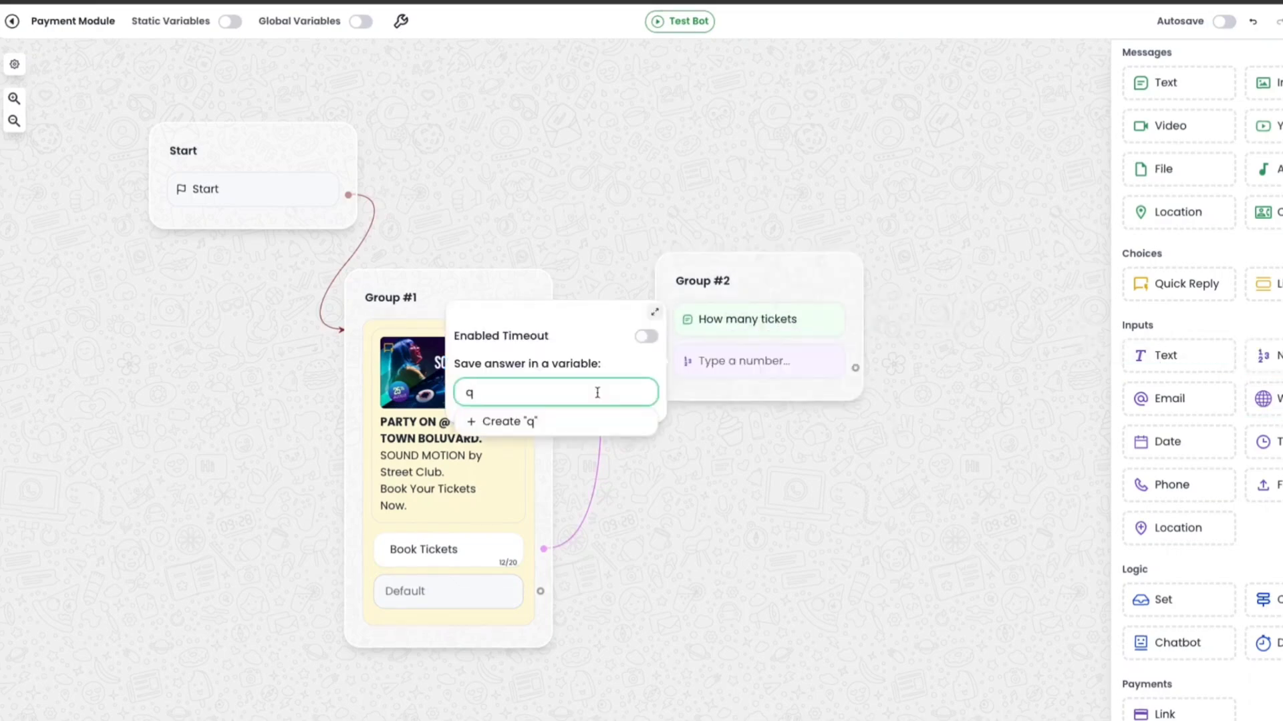
pyautogui.write('uantity')
pyautogui.click(546, 420)
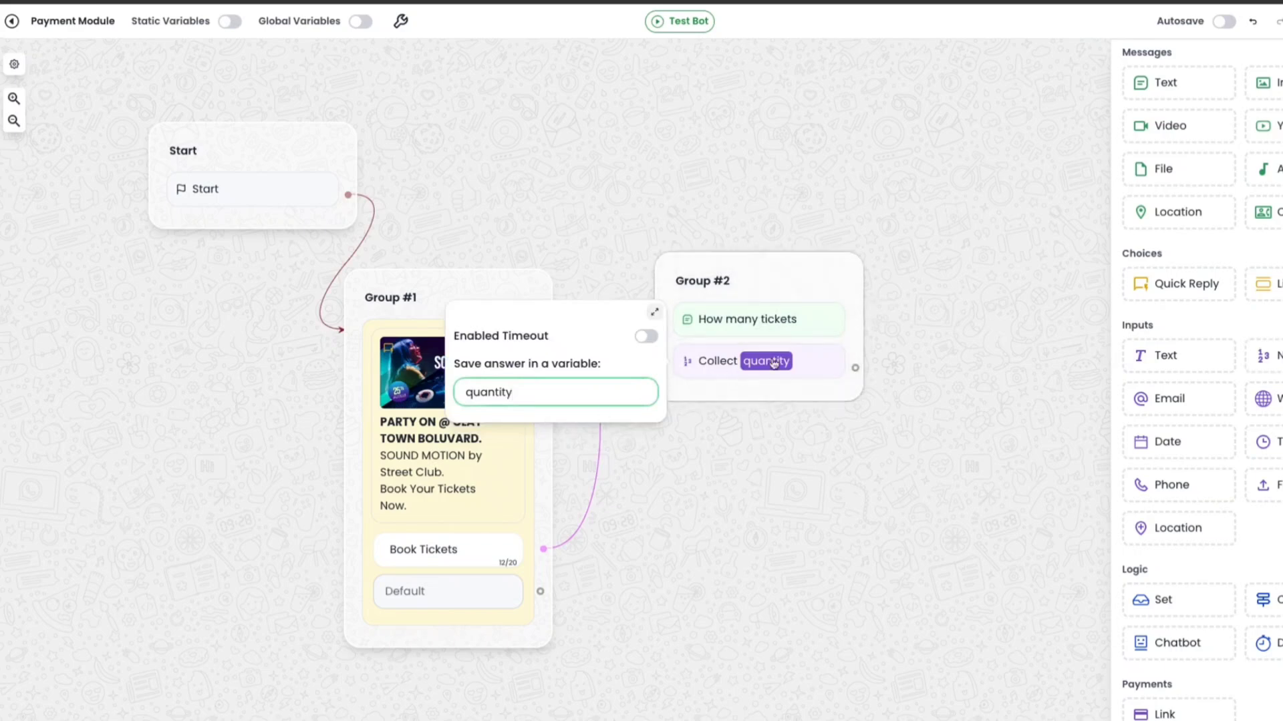
# Add a payment block as a new group and connect the quantity input to it.
pyautogui.moveTo(820, 491); pyautogui.dragTo(738, 457)
pyautogui.scroll(-5, 1277, 578)
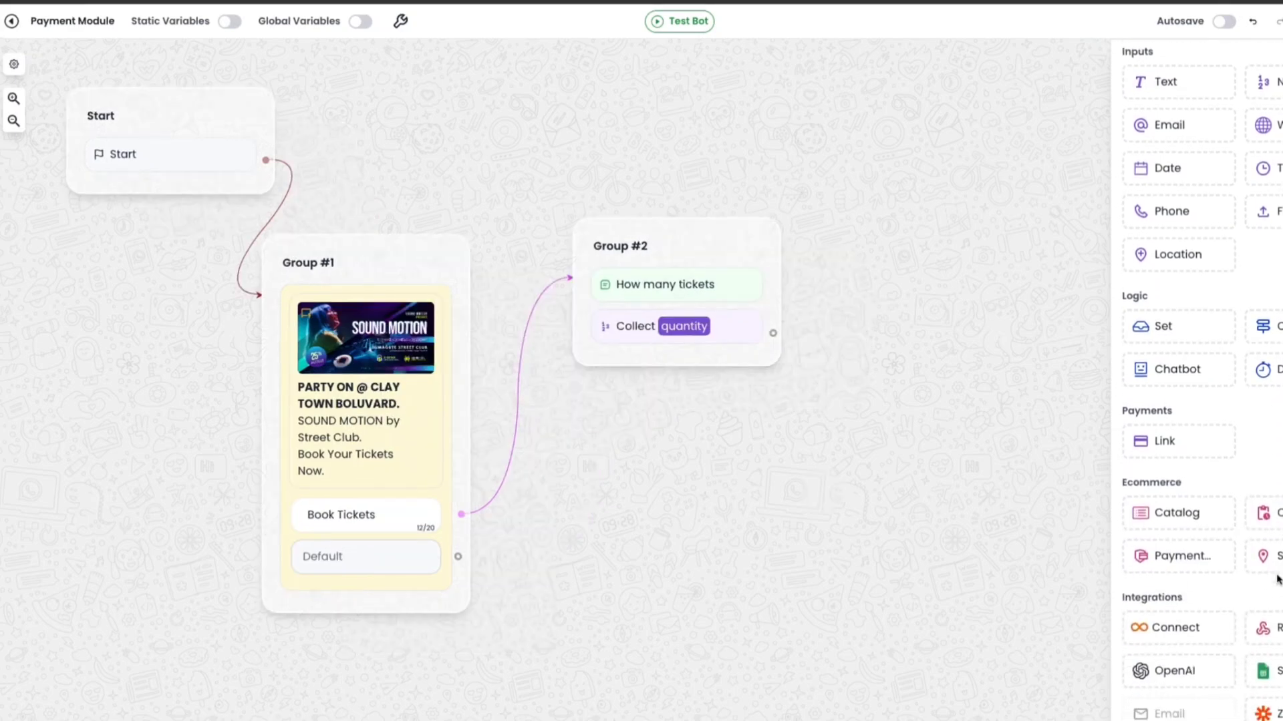
pyautogui.moveTo(1175, 428); pyautogui.dragTo(934, 444)
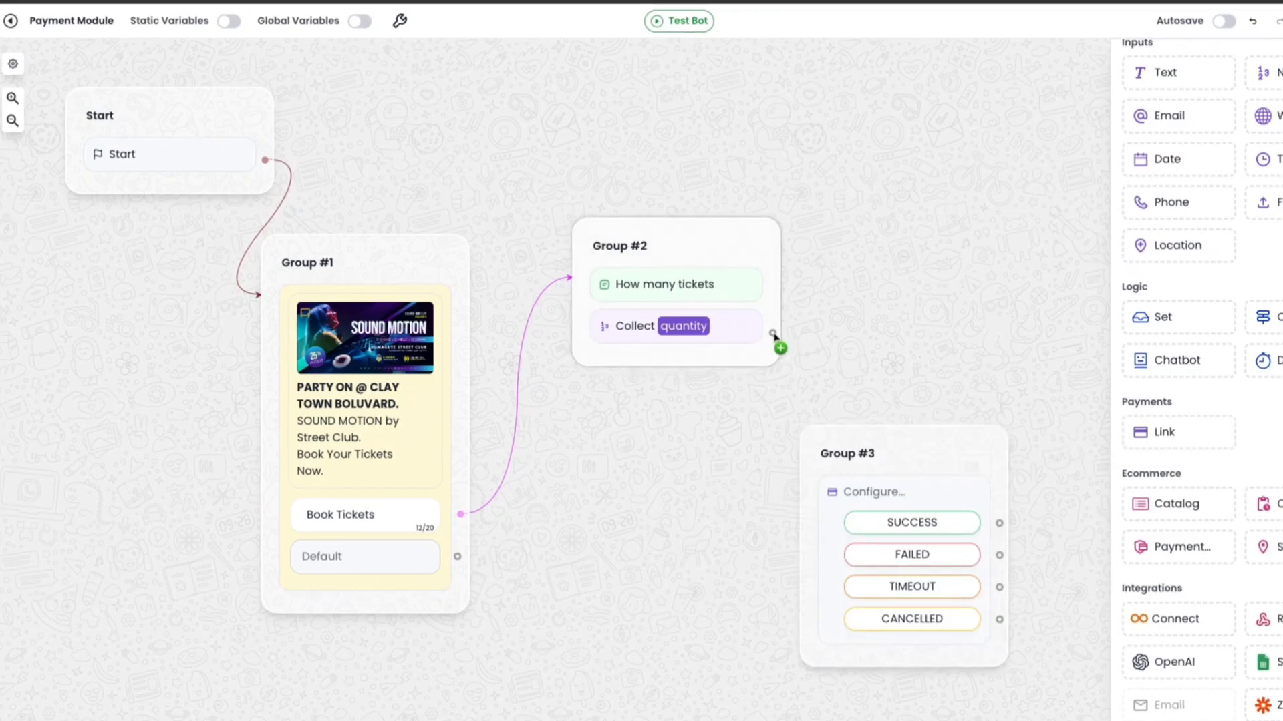
pyautogui.moveTo(774, 333); pyautogui.dragTo(833, 464)
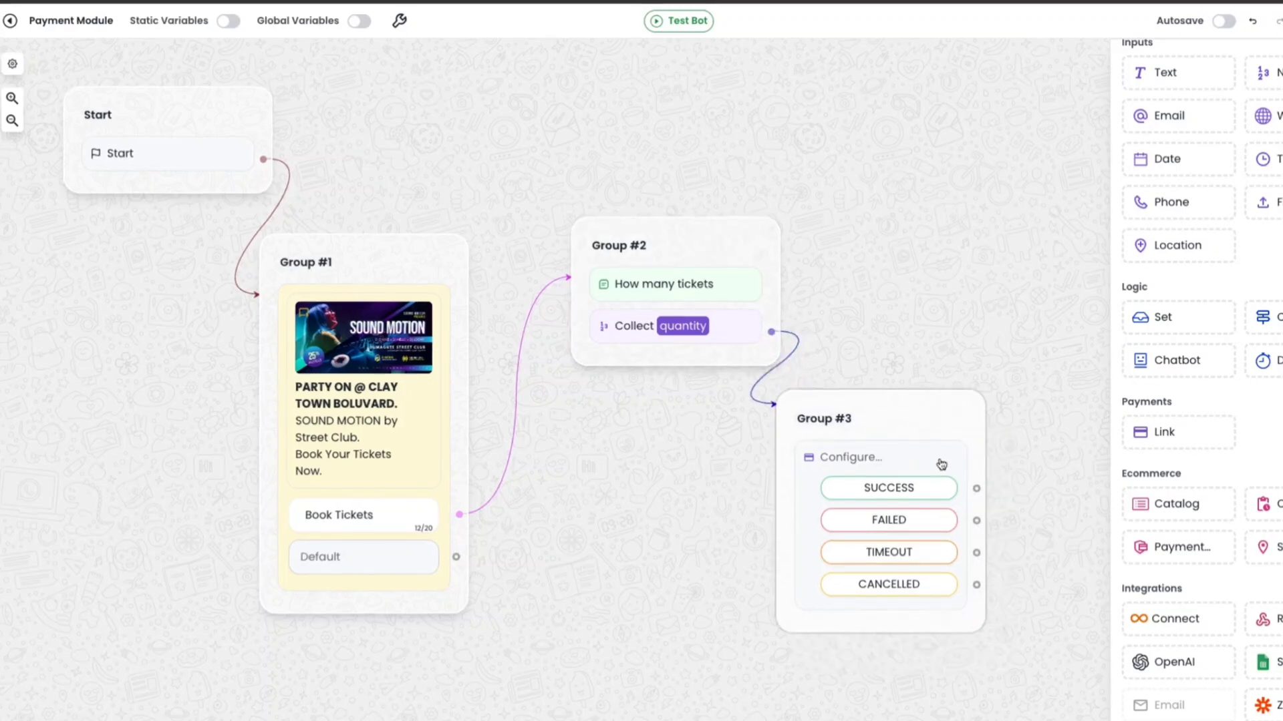
# Open the payment block settings in the expanded view and choose Stripe as the provider.
pyautogui.click(906, 464)
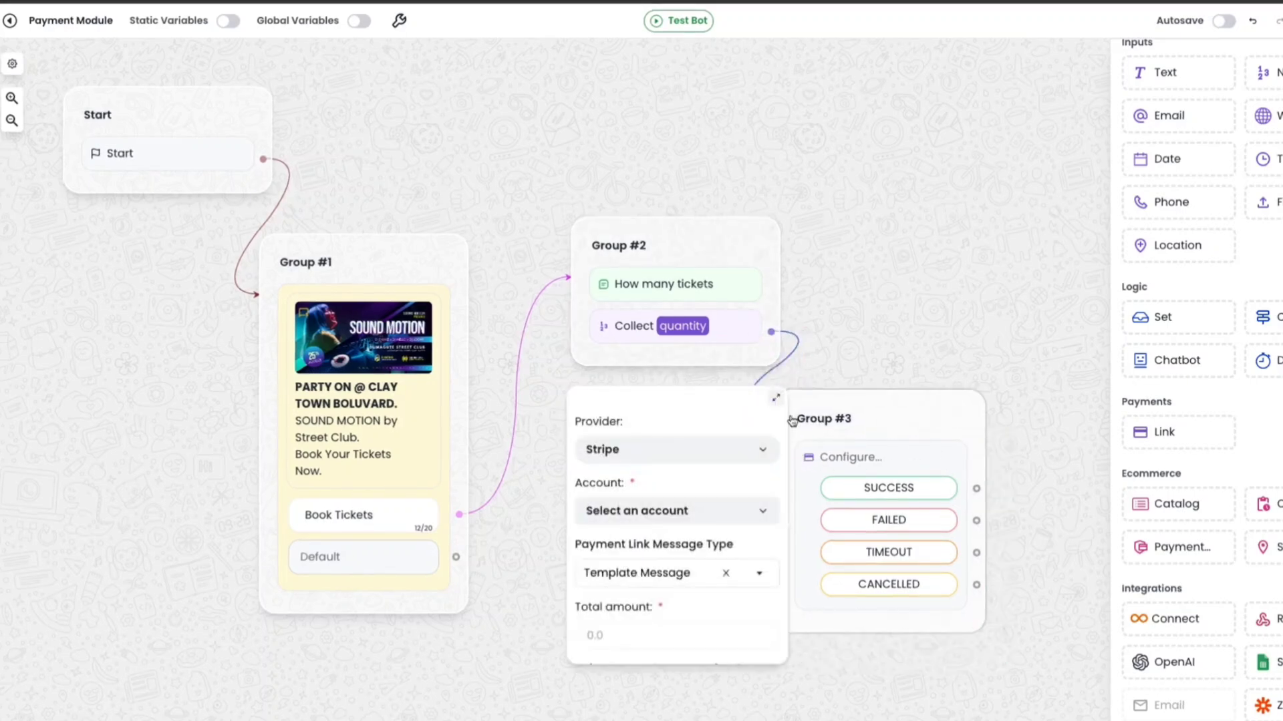
pyautogui.click(775, 399)
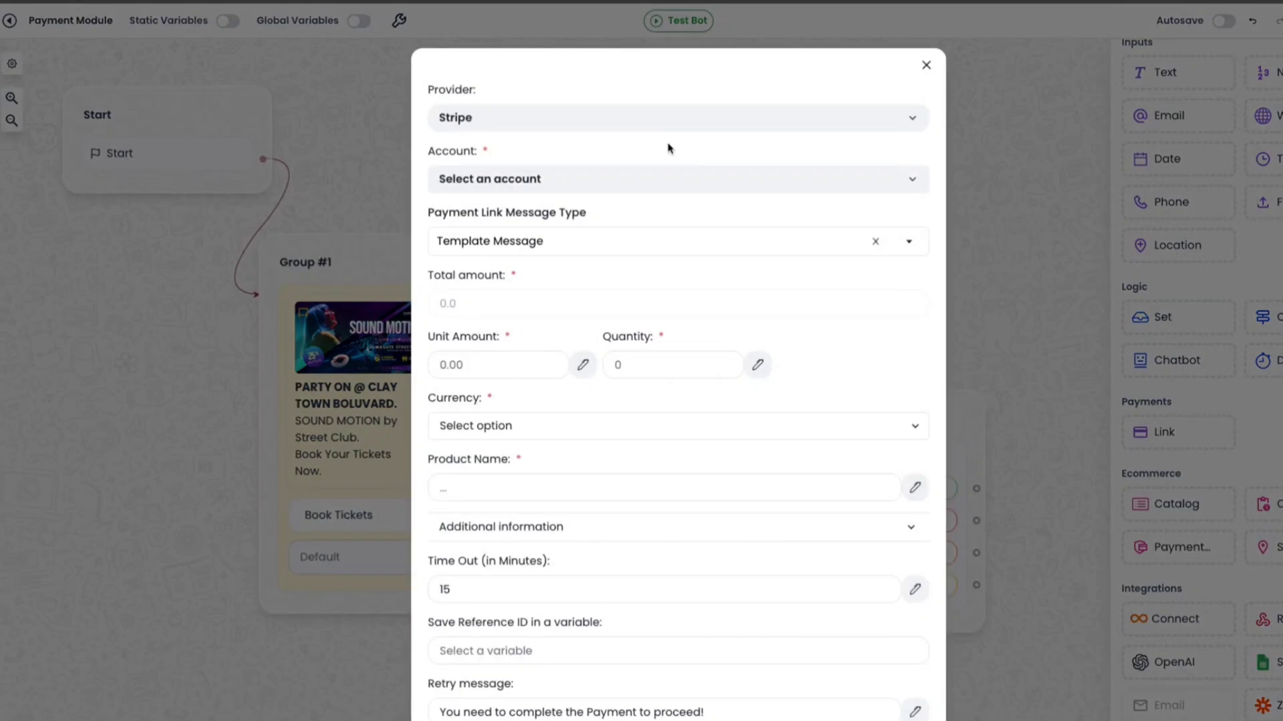
pyautogui.click(551, 124)
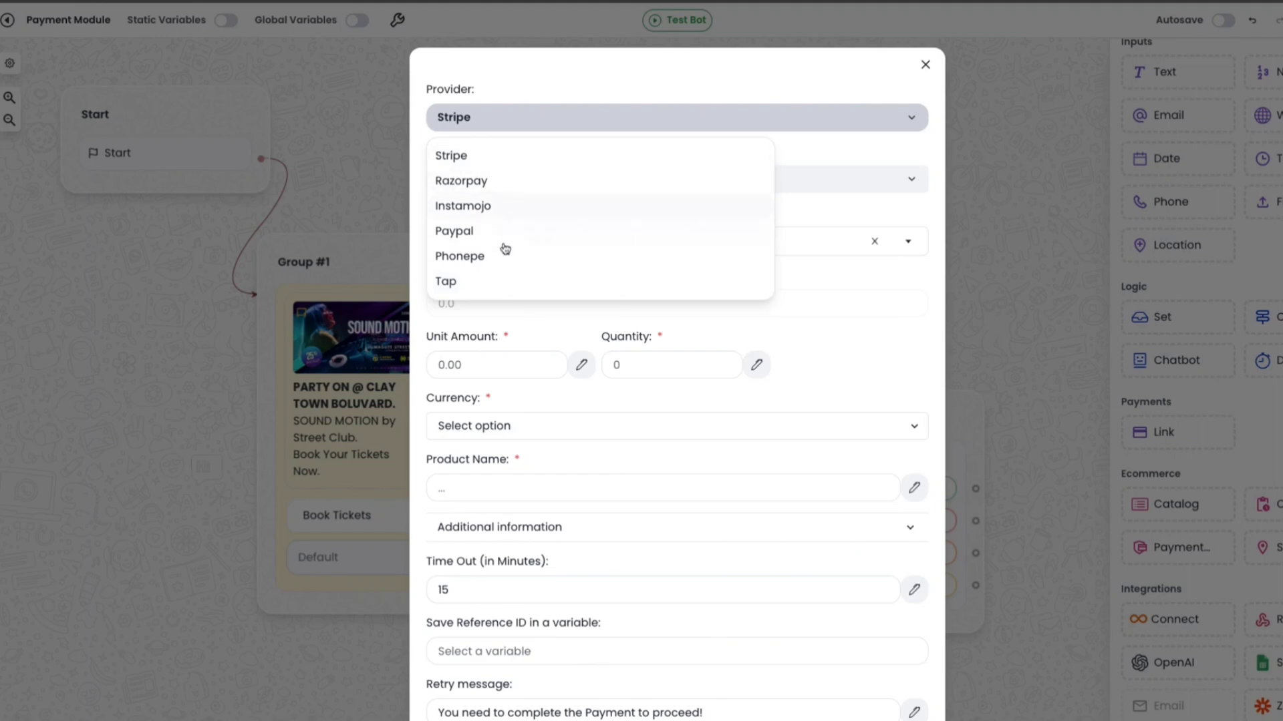
pyautogui.click(477, 159)
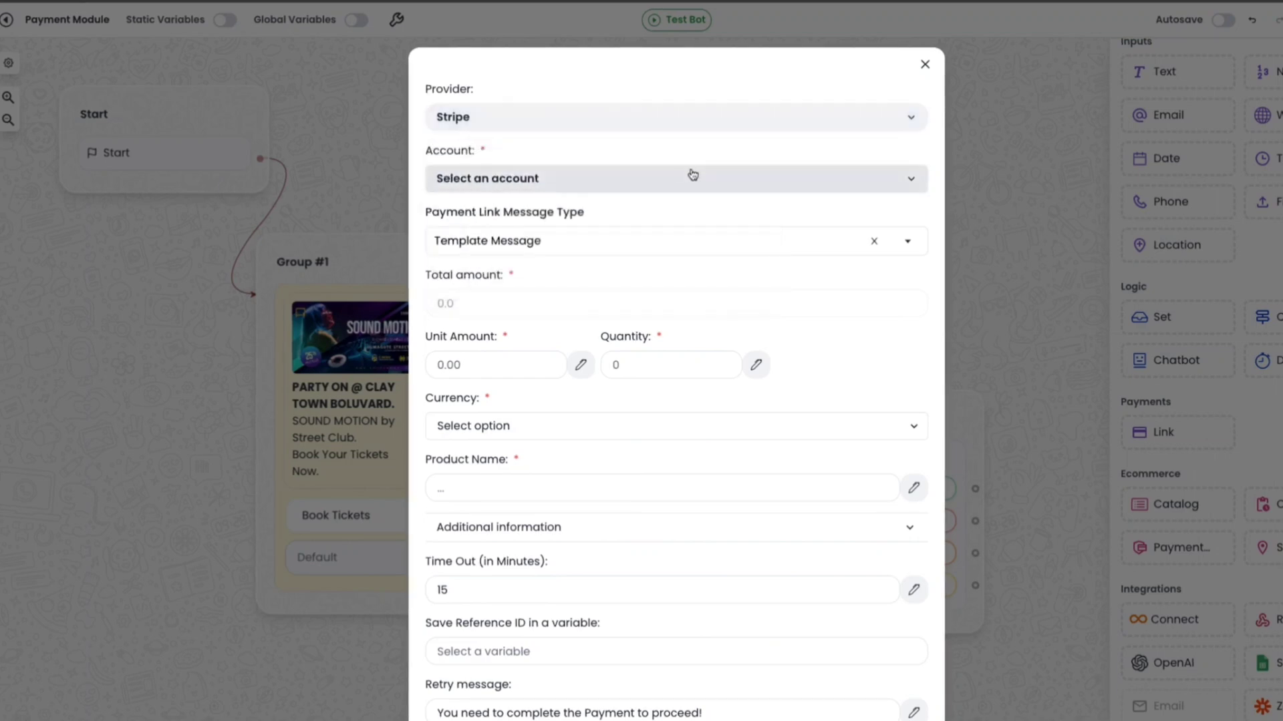
# Start connecting a new Stripe account and name it "stripe -test".
pyautogui.click(594, 176)
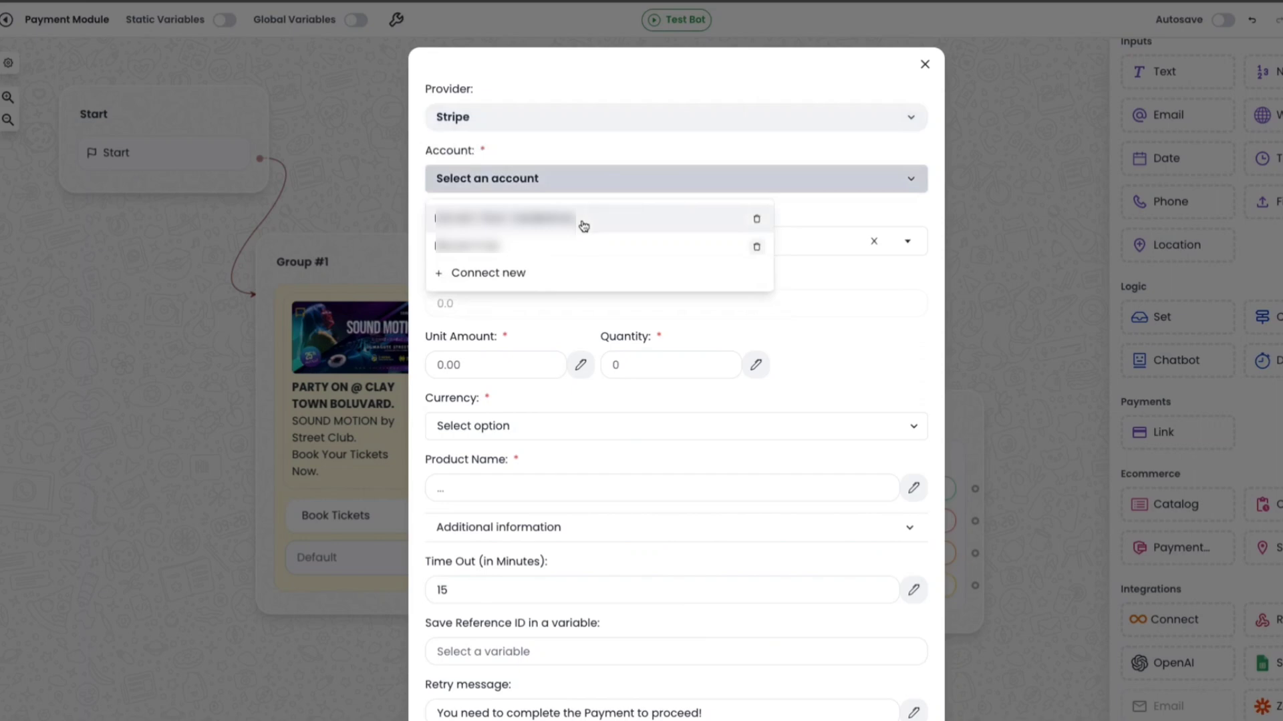
pyautogui.click(523, 279)
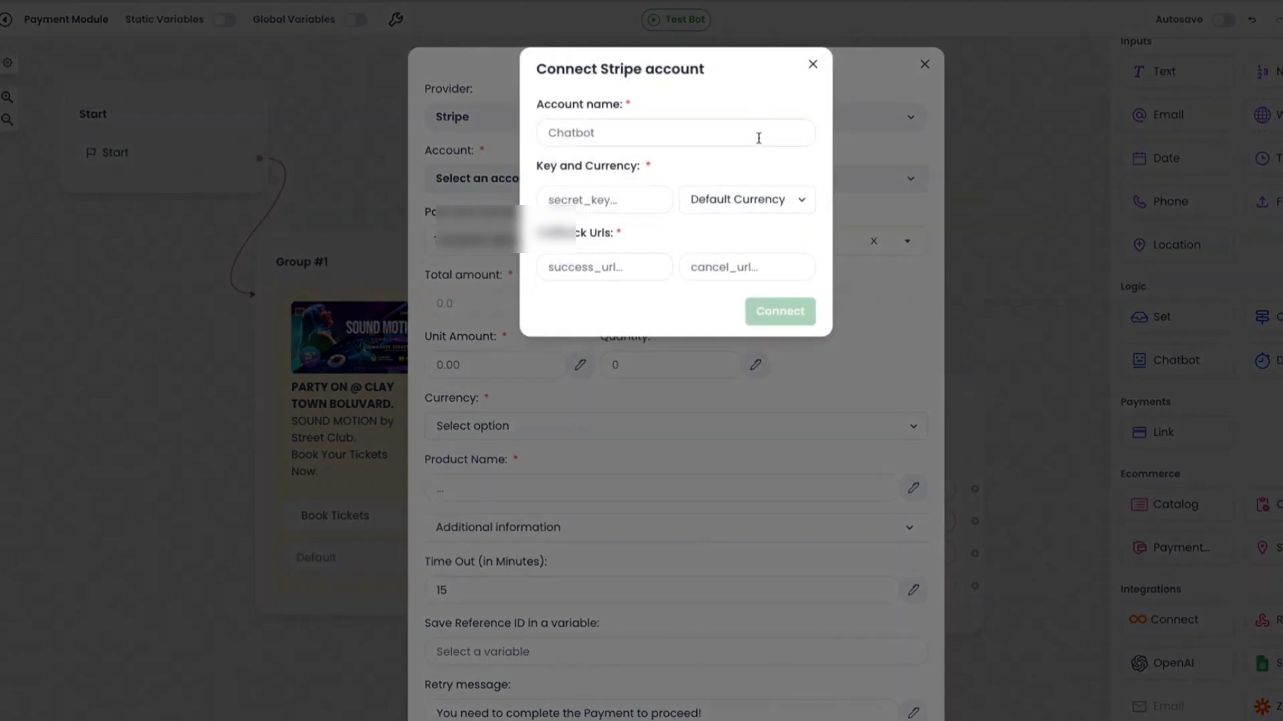
pyautogui.click(583, 134)
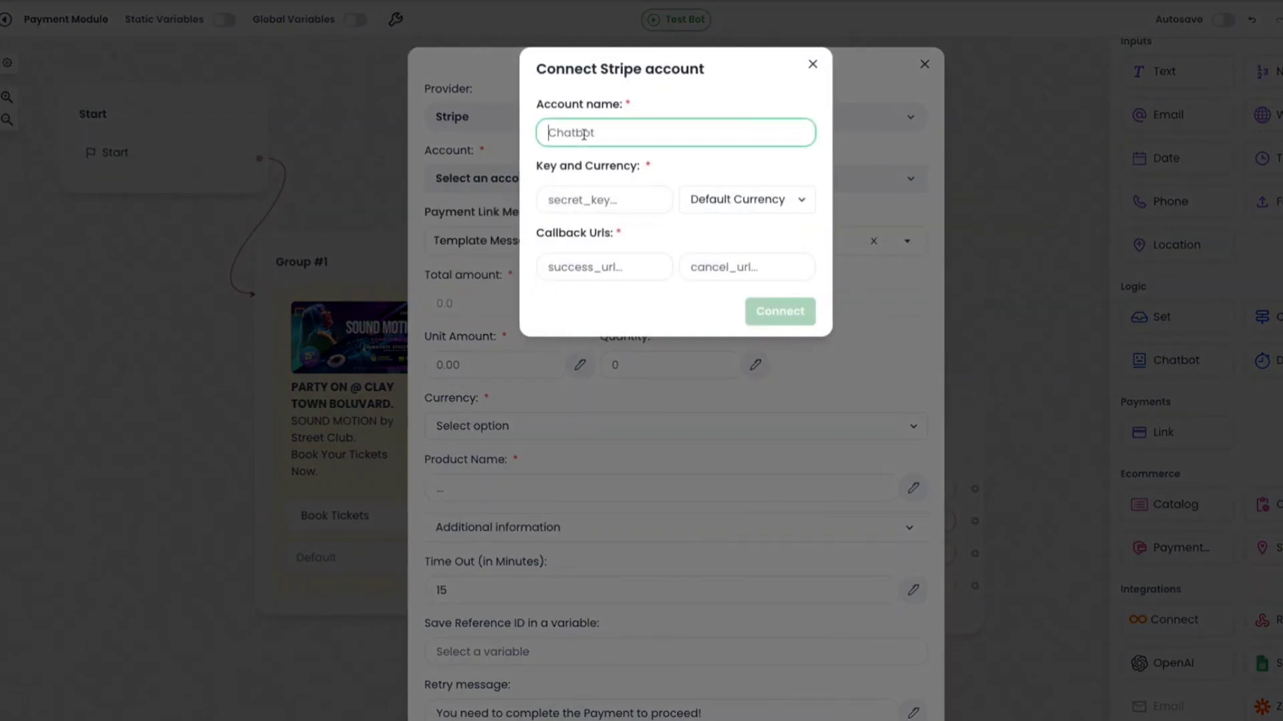
pyautogui.write('stripe -test')
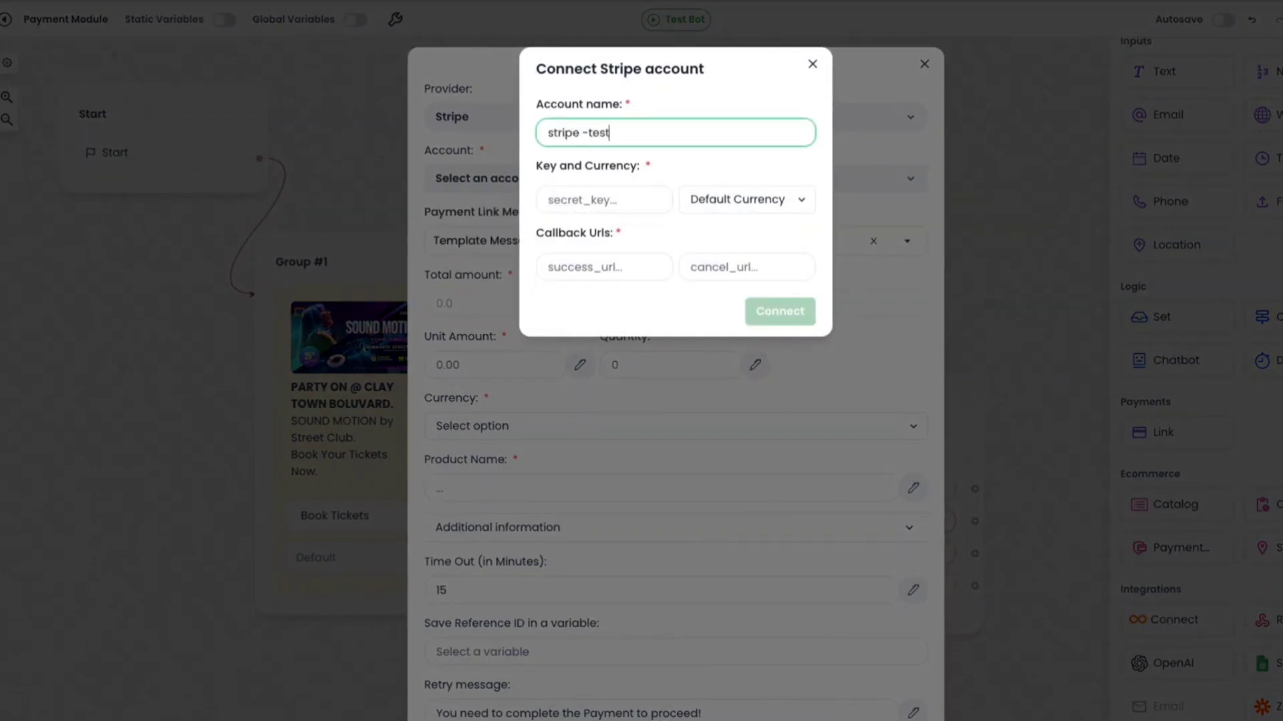
# Copy the test secret key from the Stripe dashboard's developer API keys and paste it into the secret key field.
pyautogui.click(648, 171)
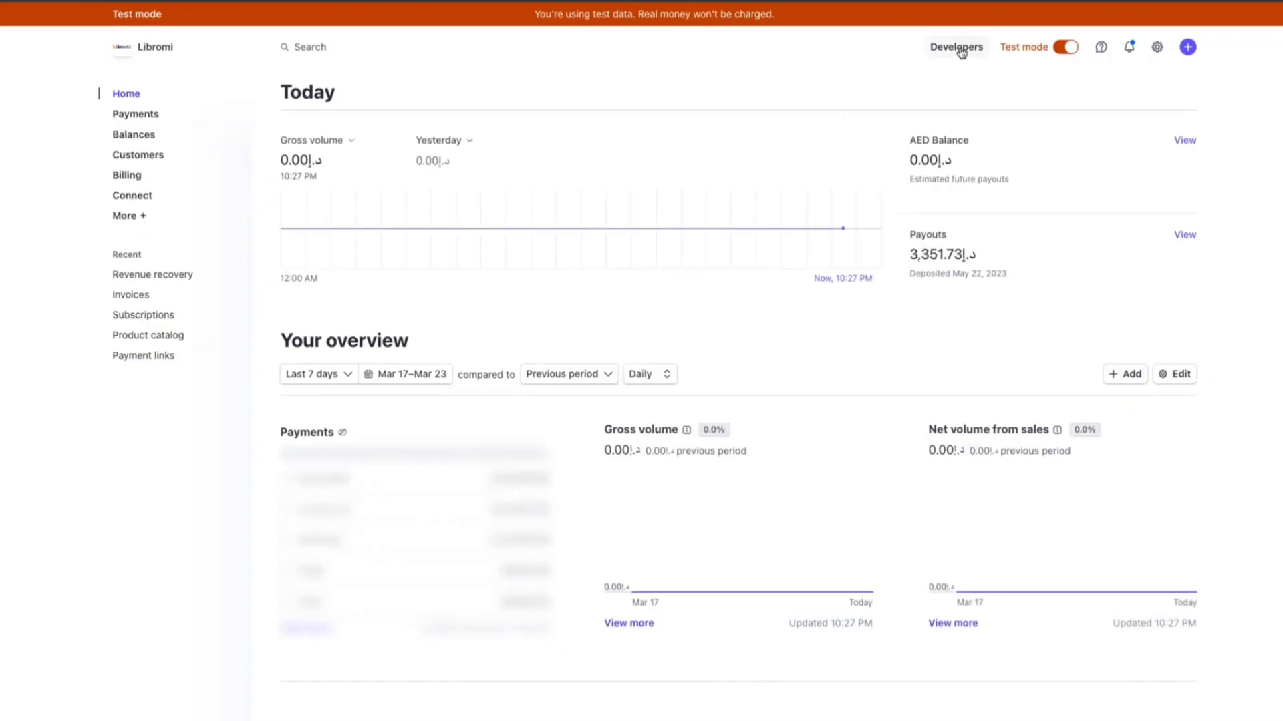
pyautogui.click(959, 49)
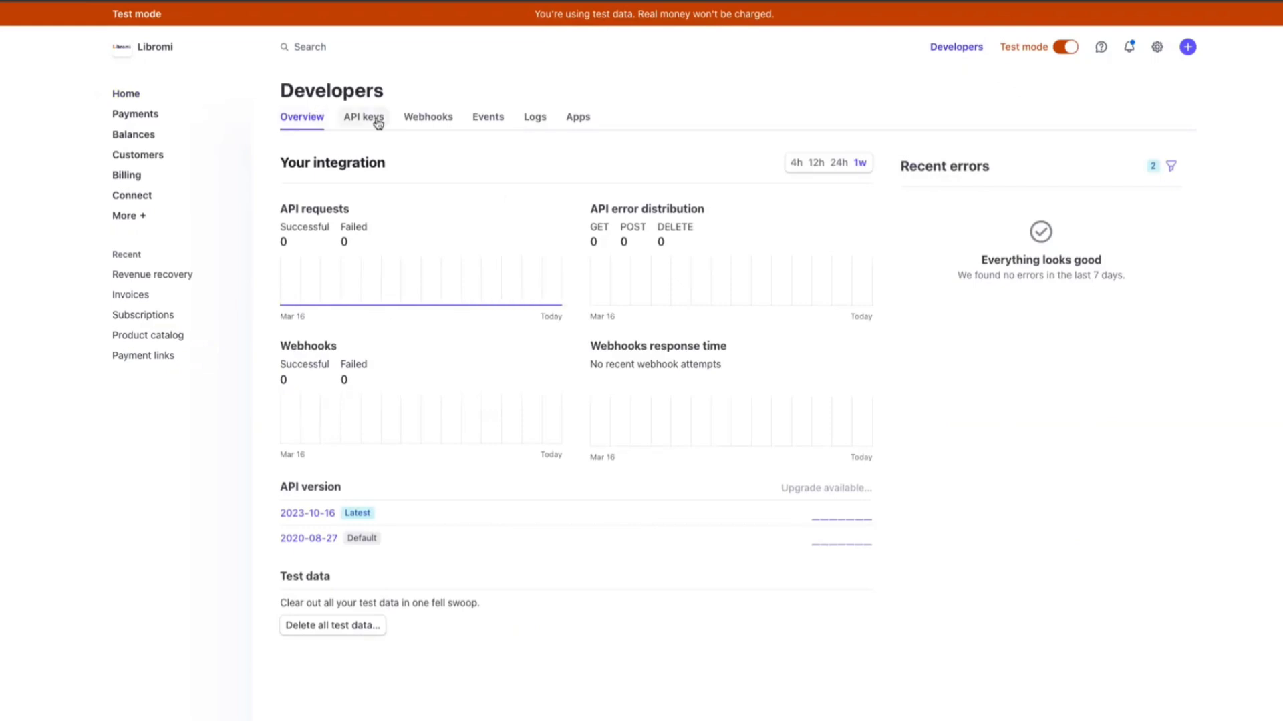
pyautogui.click(376, 120)
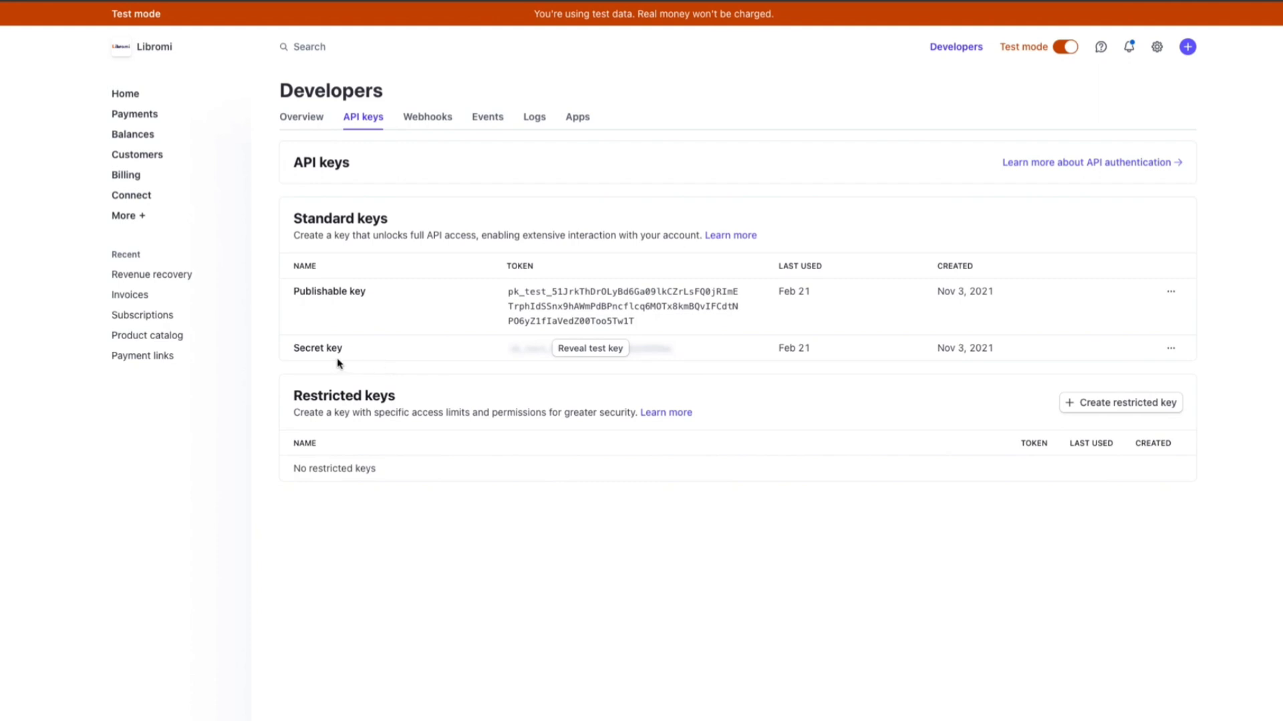
pyautogui.click(590, 348)
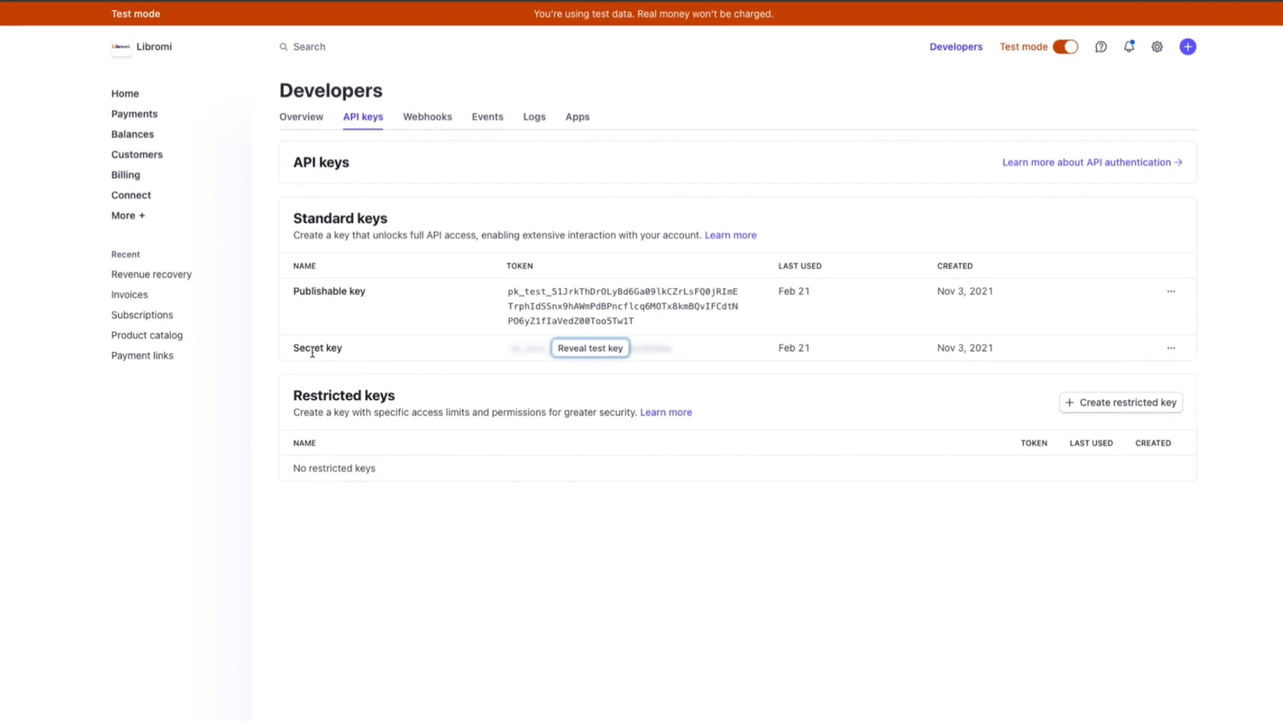
pyautogui.click(592, 354)
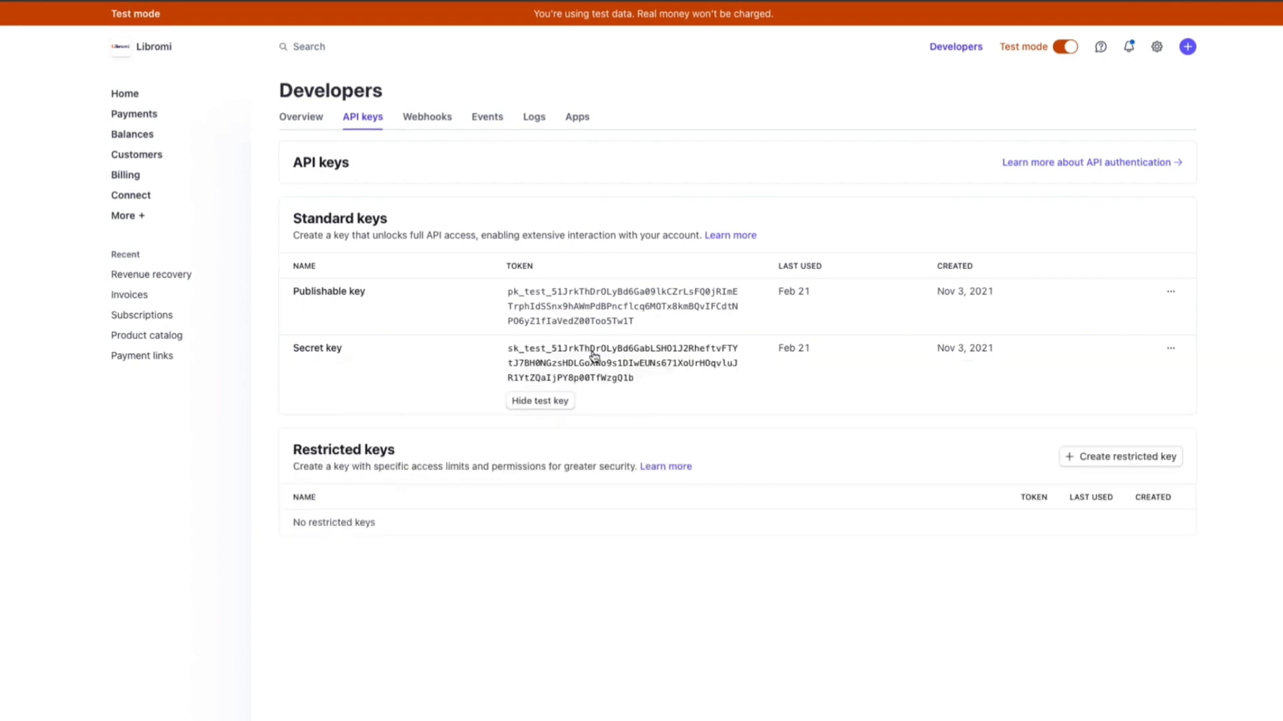
pyautogui.click(593, 354)
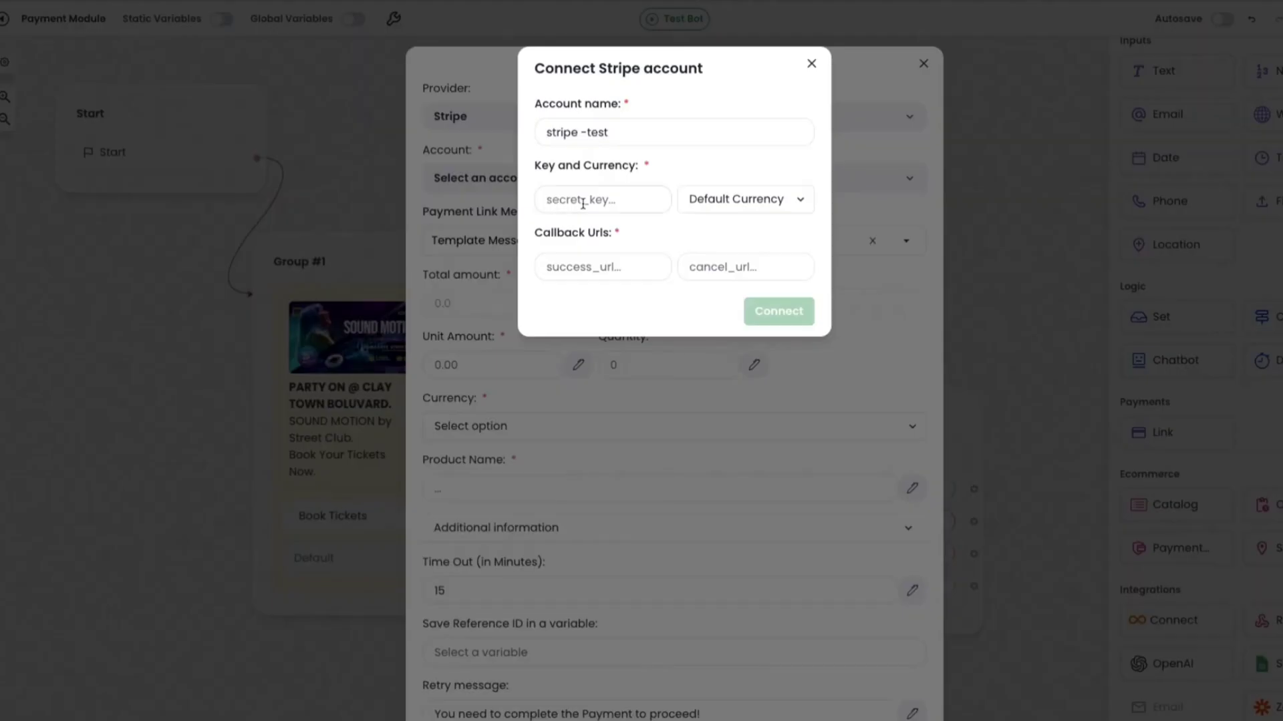
pyautogui.click(658, 208)
pyautogui.hotkey('ctrl', 'v')
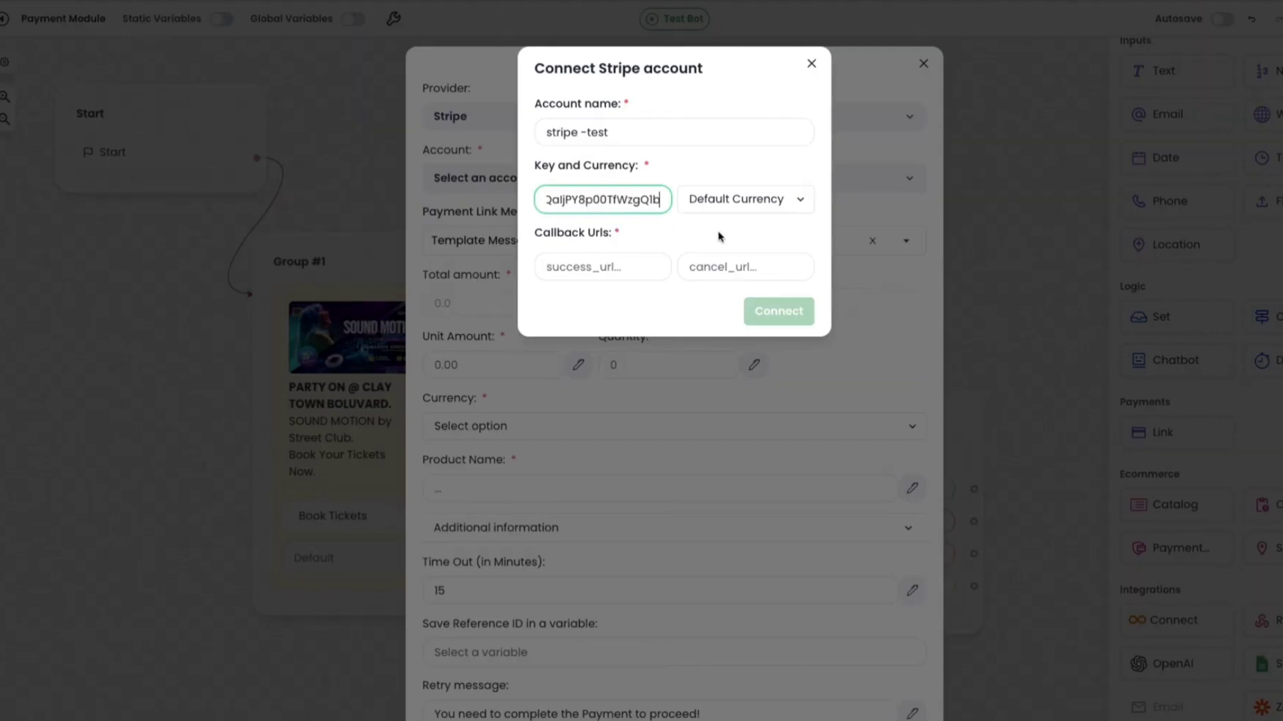
# Set the Stripe account's default currency to AED.
pyautogui.click(754, 197)
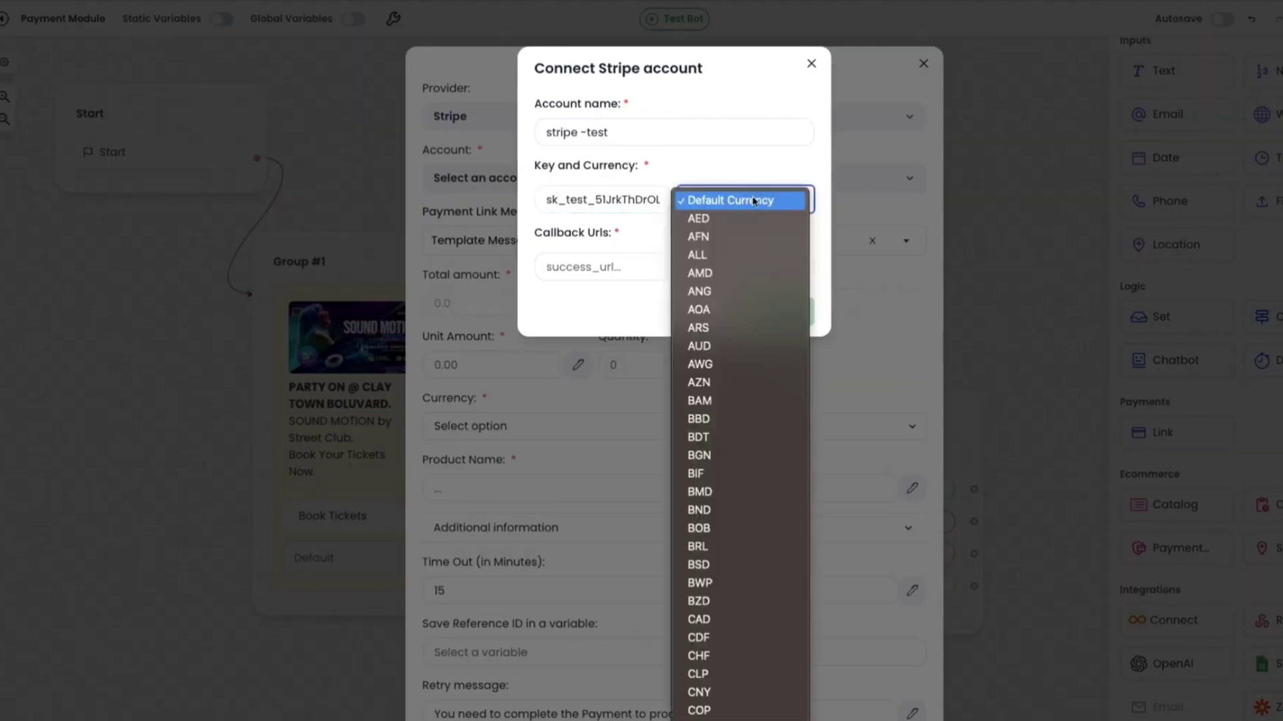
pyautogui.click(743, 220)
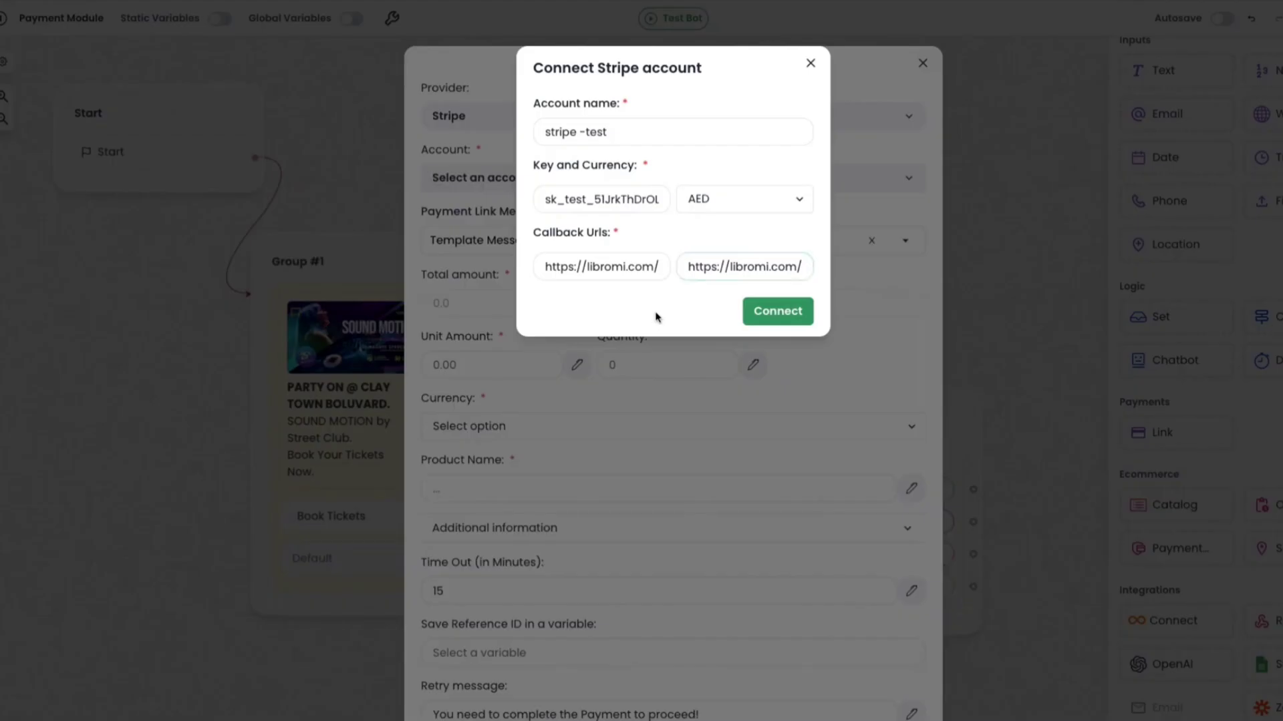
# Connect the new Stripe account and select "stripe -test" as the payment block's account.
pyautogui.click(792, 317)
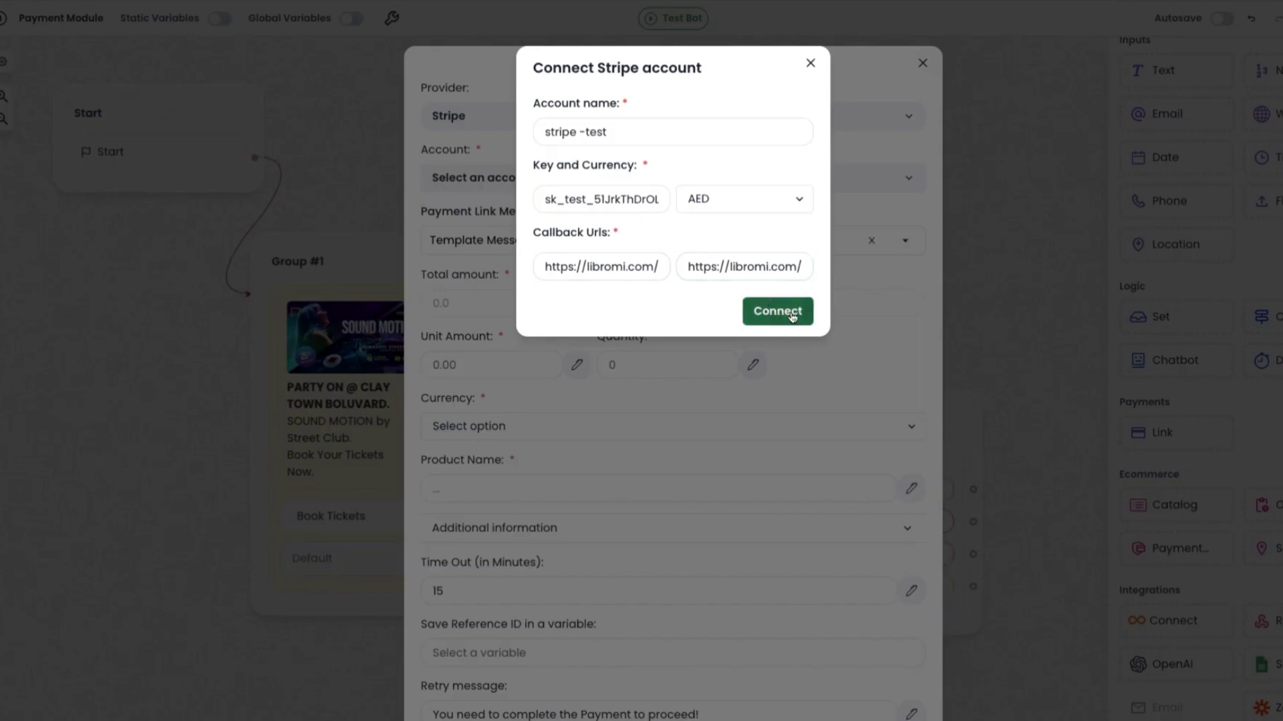
pyautogui.click(522, 180)
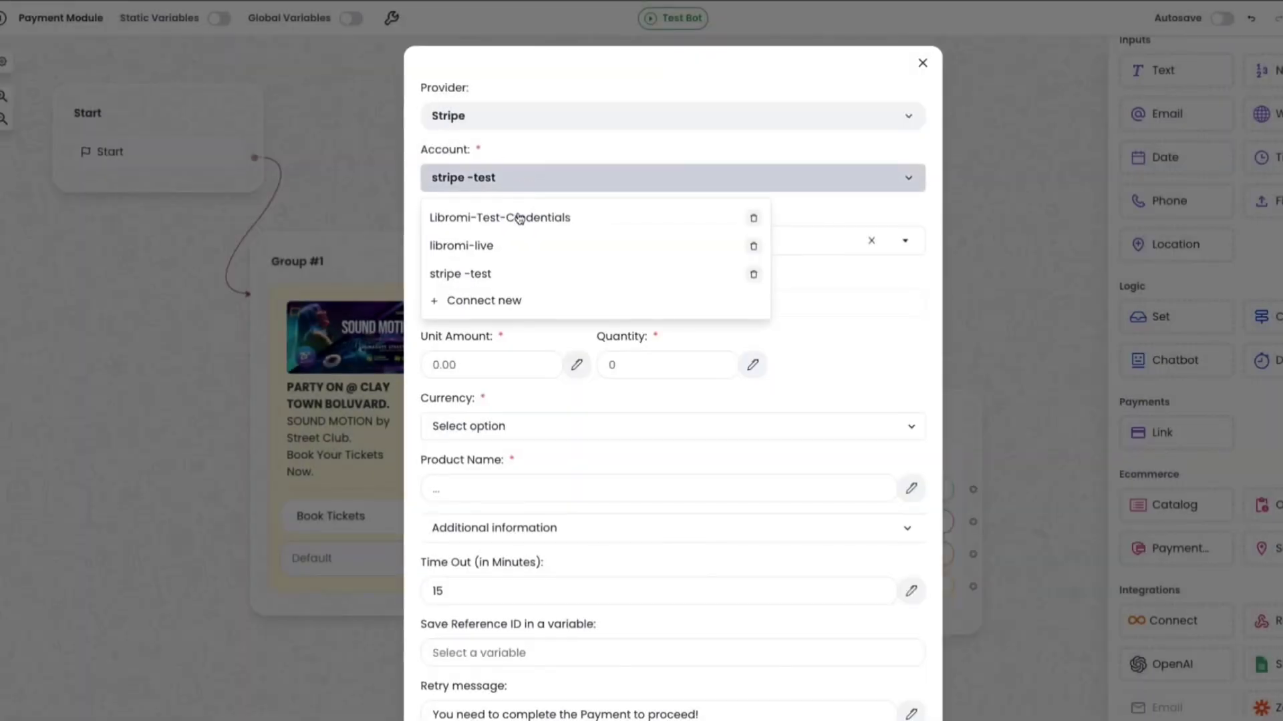
pyautogui.click(515, 276)
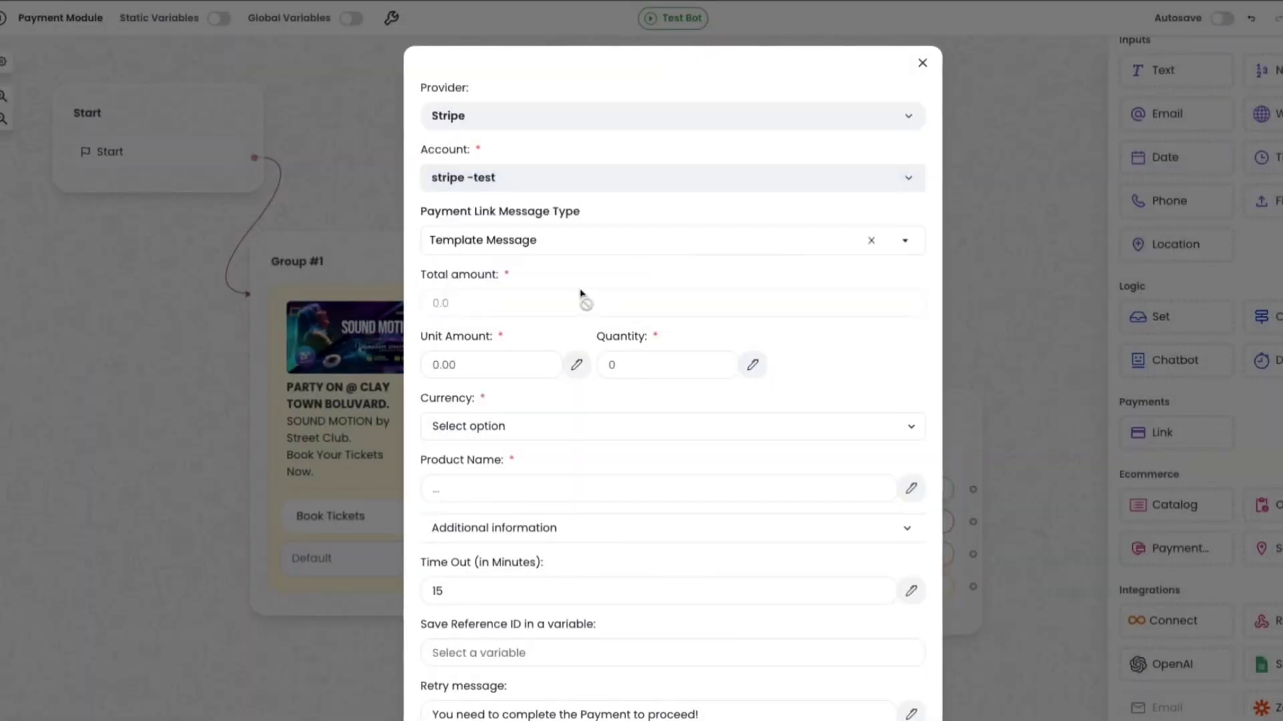
# Choose Template Message as the payment link message type and set the unit amount to 50.
pyautogui.click(531, 240)
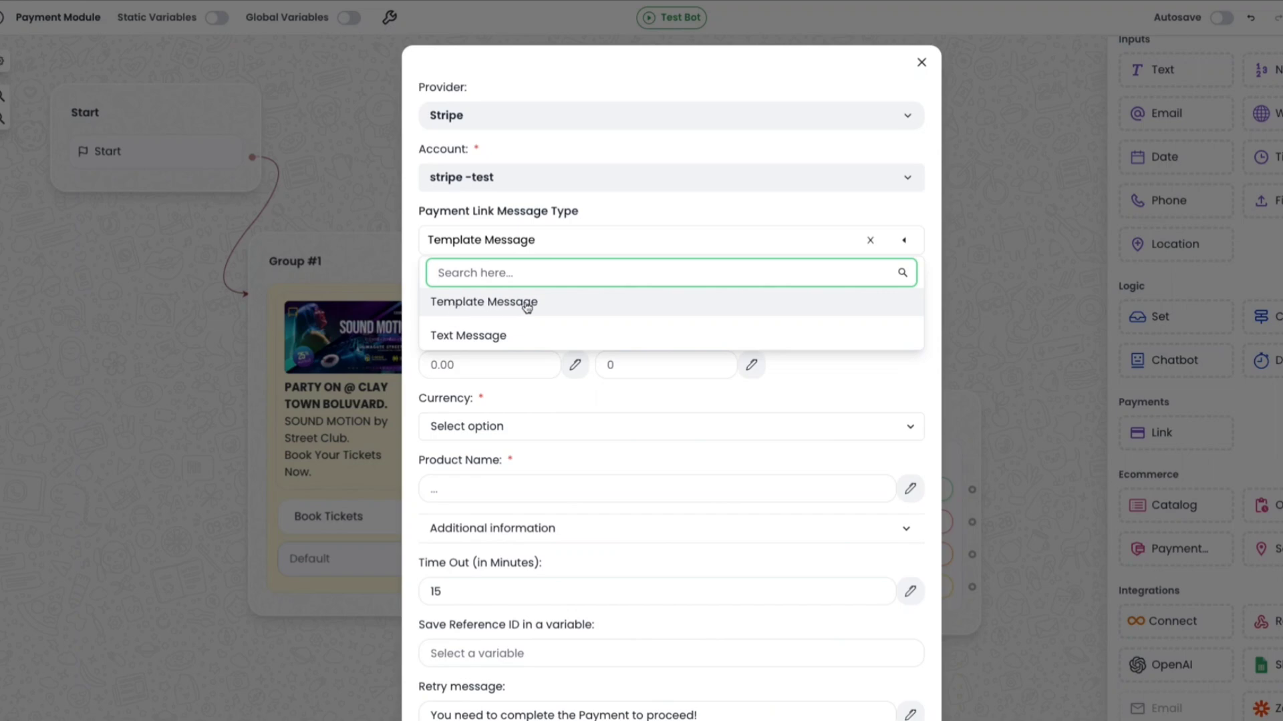
pyautogui.click(526, 304)
pyautogui.click(495, 296)
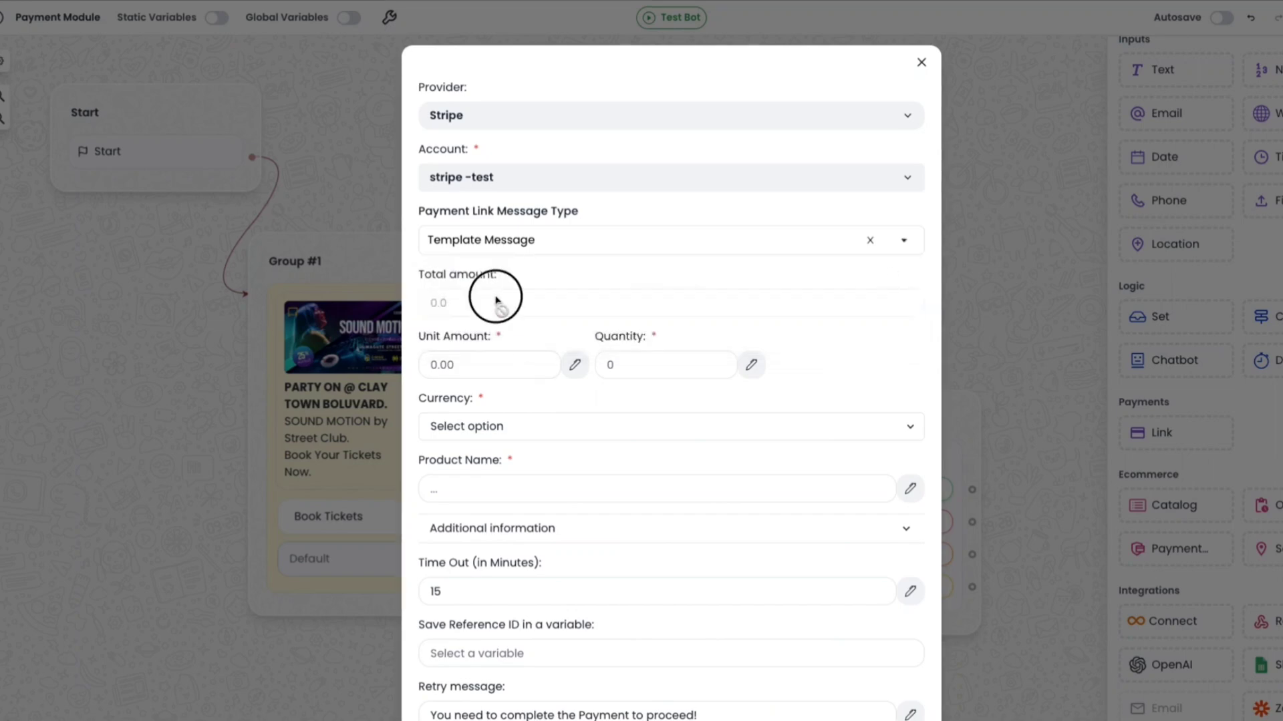
pyautogui.click(482, 365)
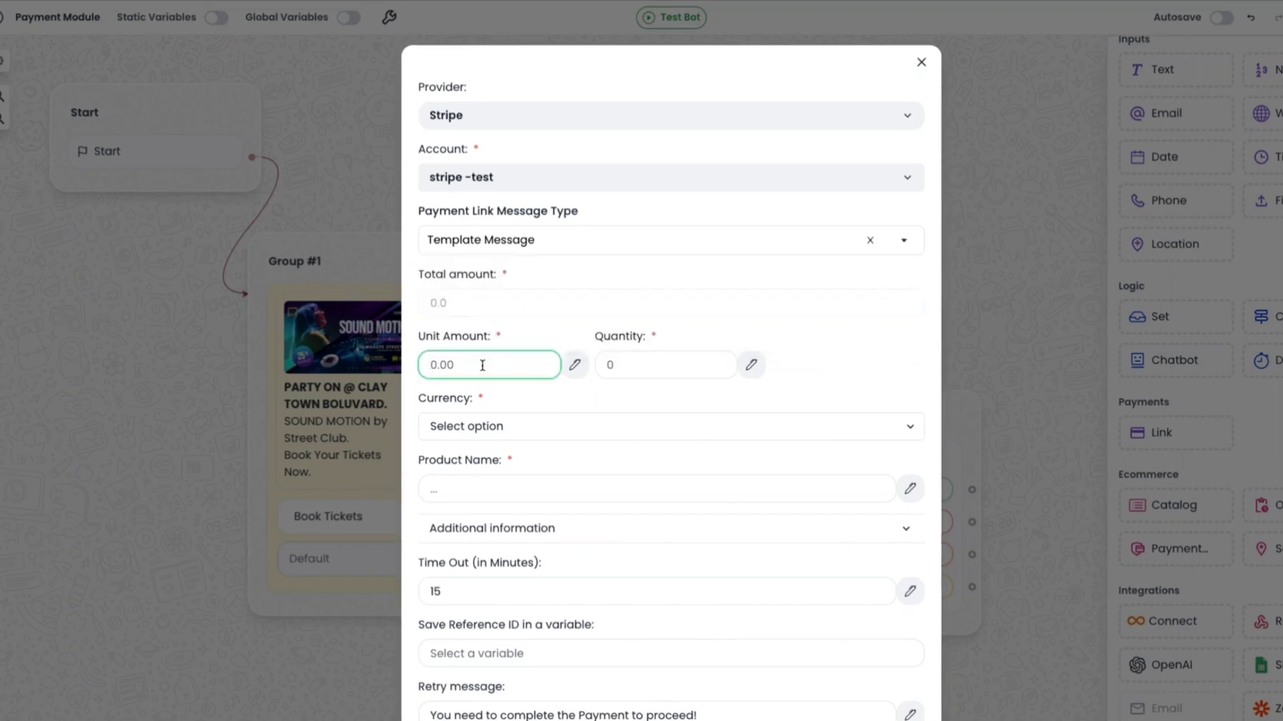
pyautogui.write('50')
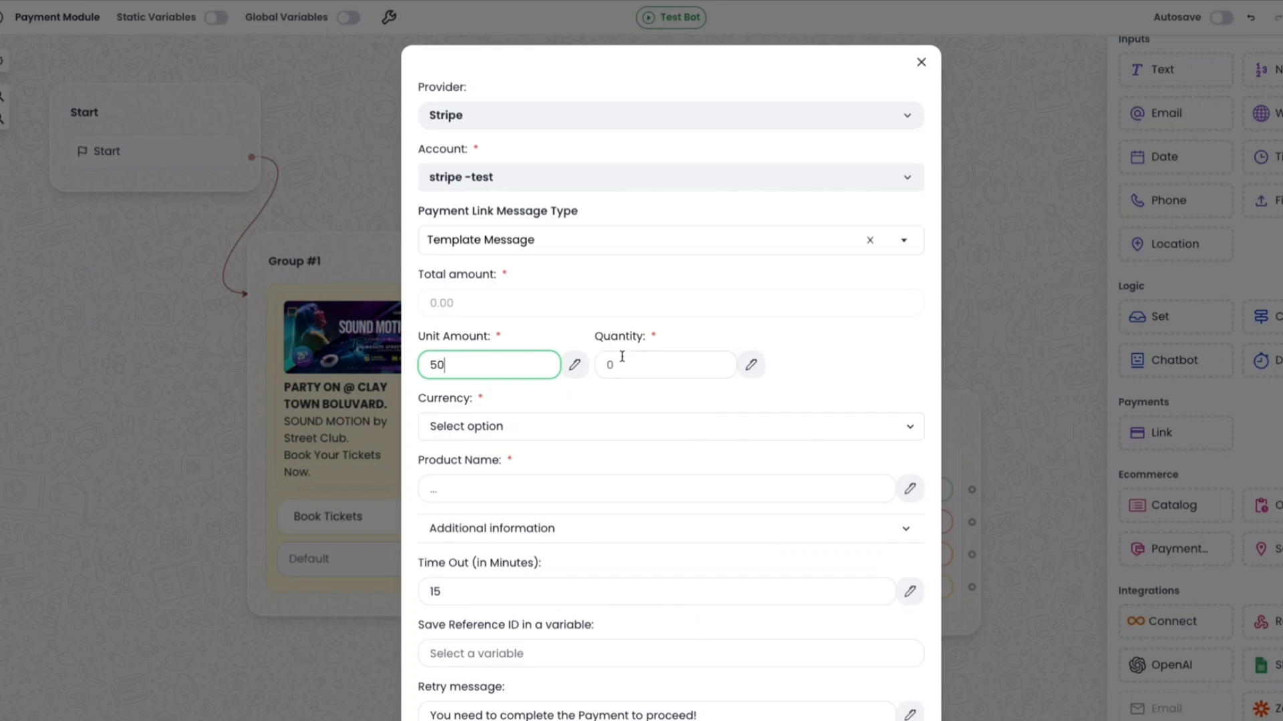
# Insert the quantity variable into the Quantity field and set the currency to AED.
pyautogui.click(750, 365)
pyautogui.click(664, 427)
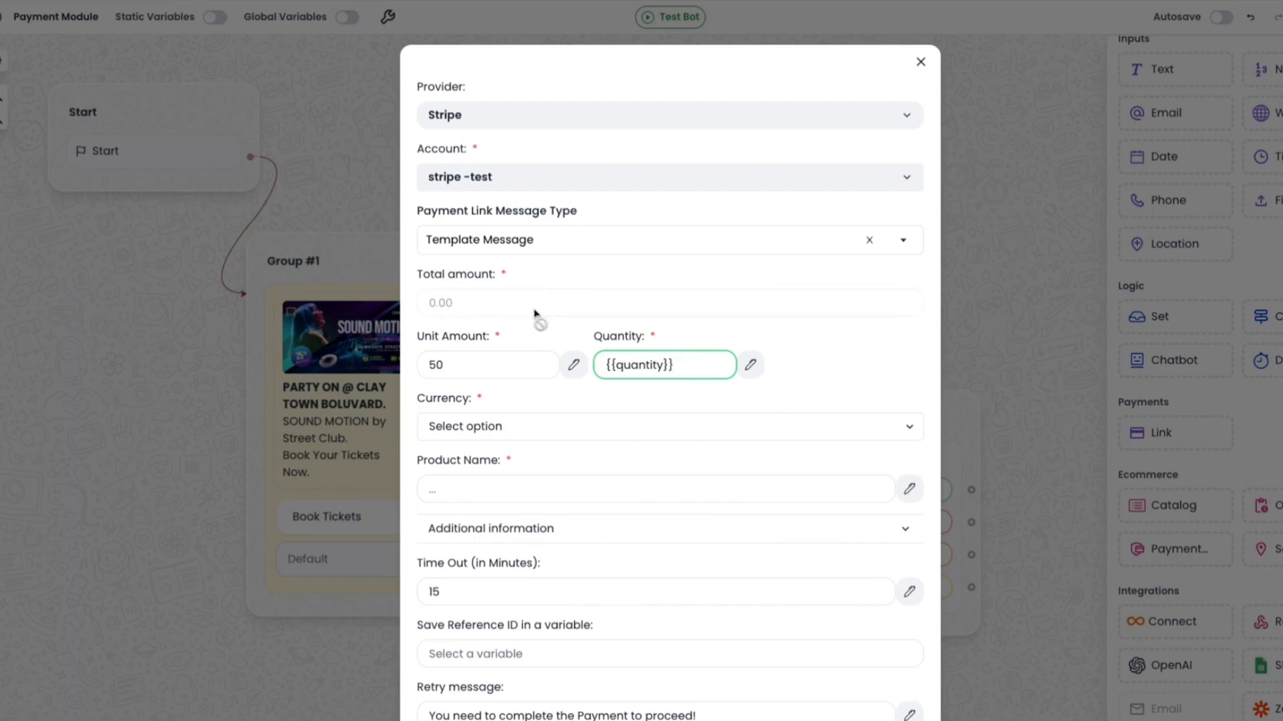
pyautogui.scroll(-2, 515, 366)
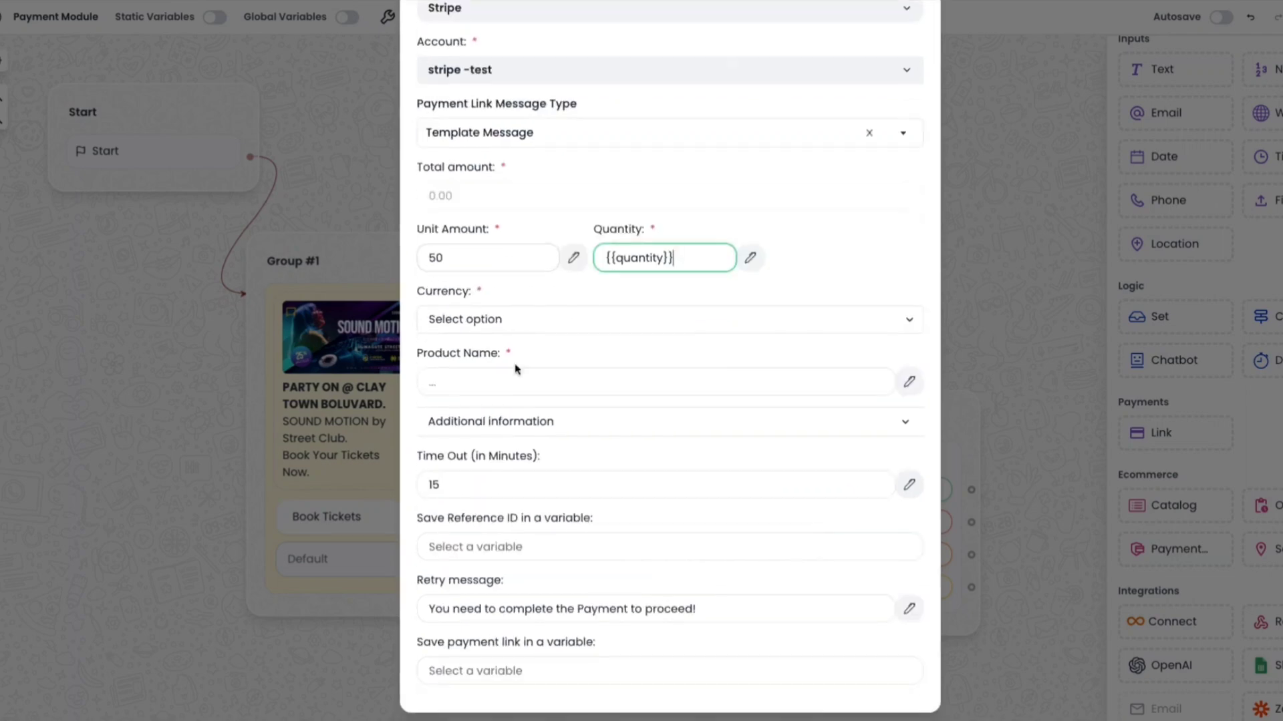
pyautogui.click(491, 321)
pyautogui.press('Down')
pyautogui.press('Tab')
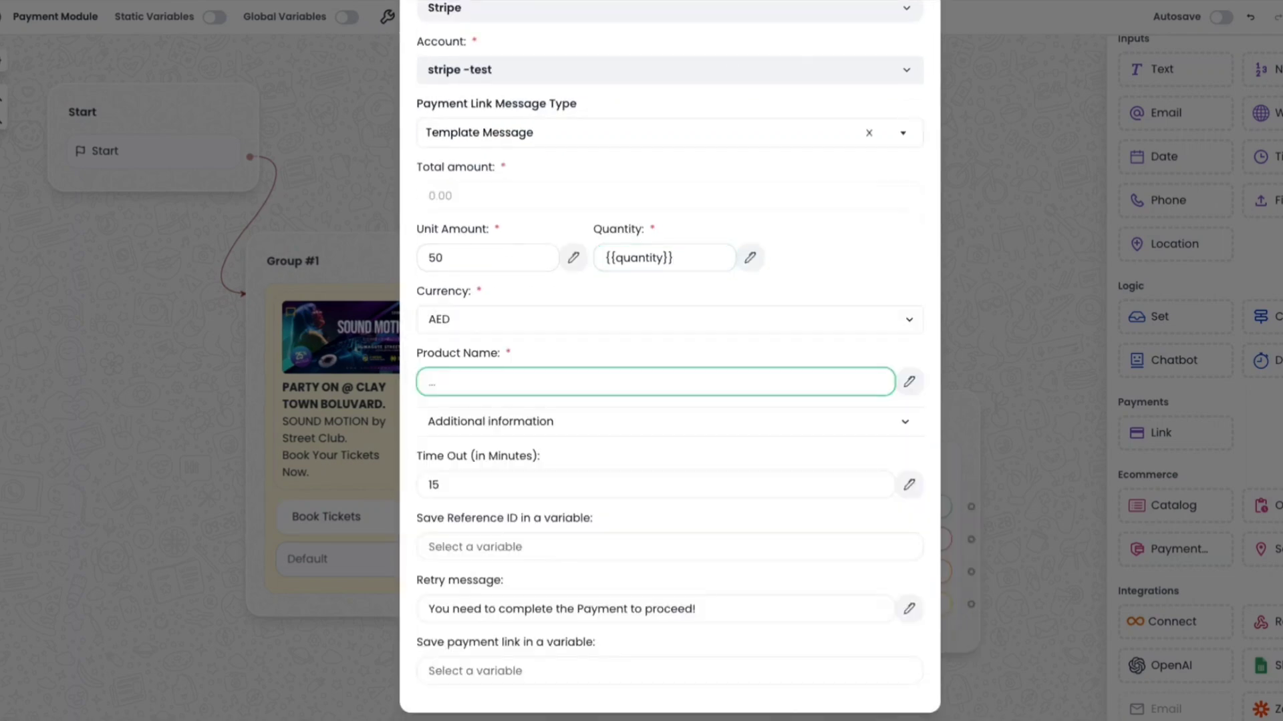
pyautogui.write('Ticket')
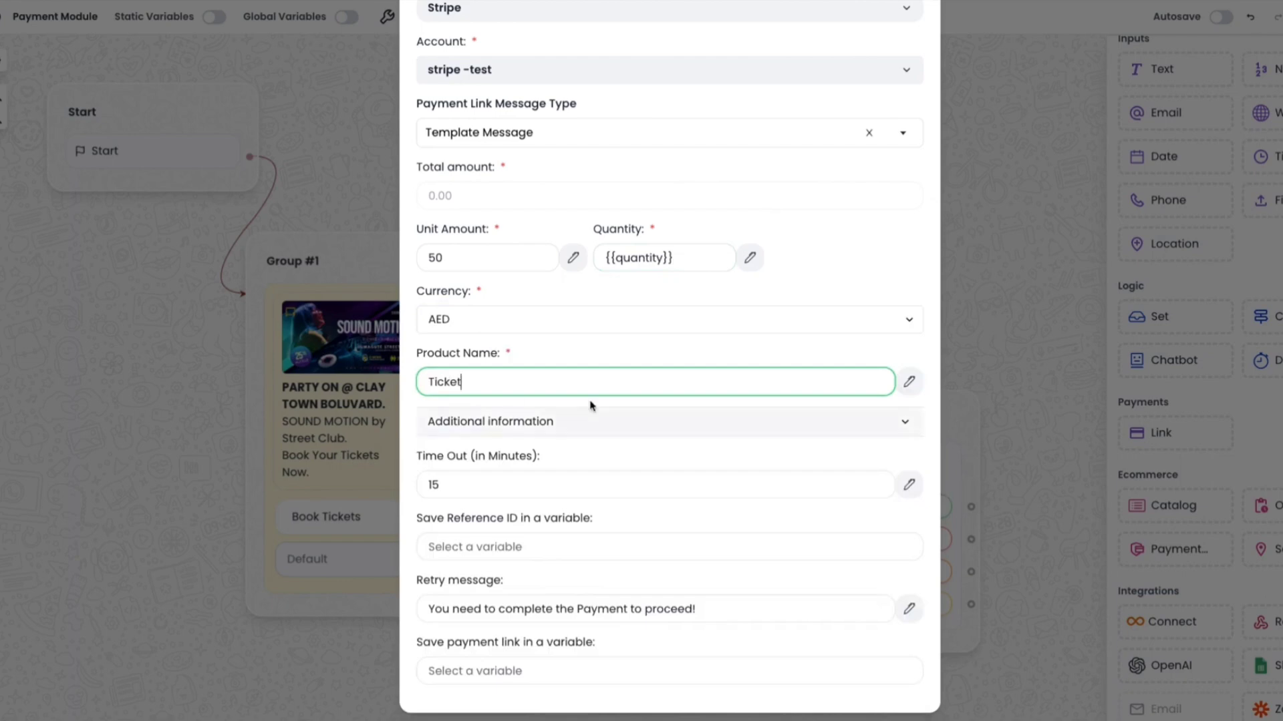
pyautogui.click(553, 422)
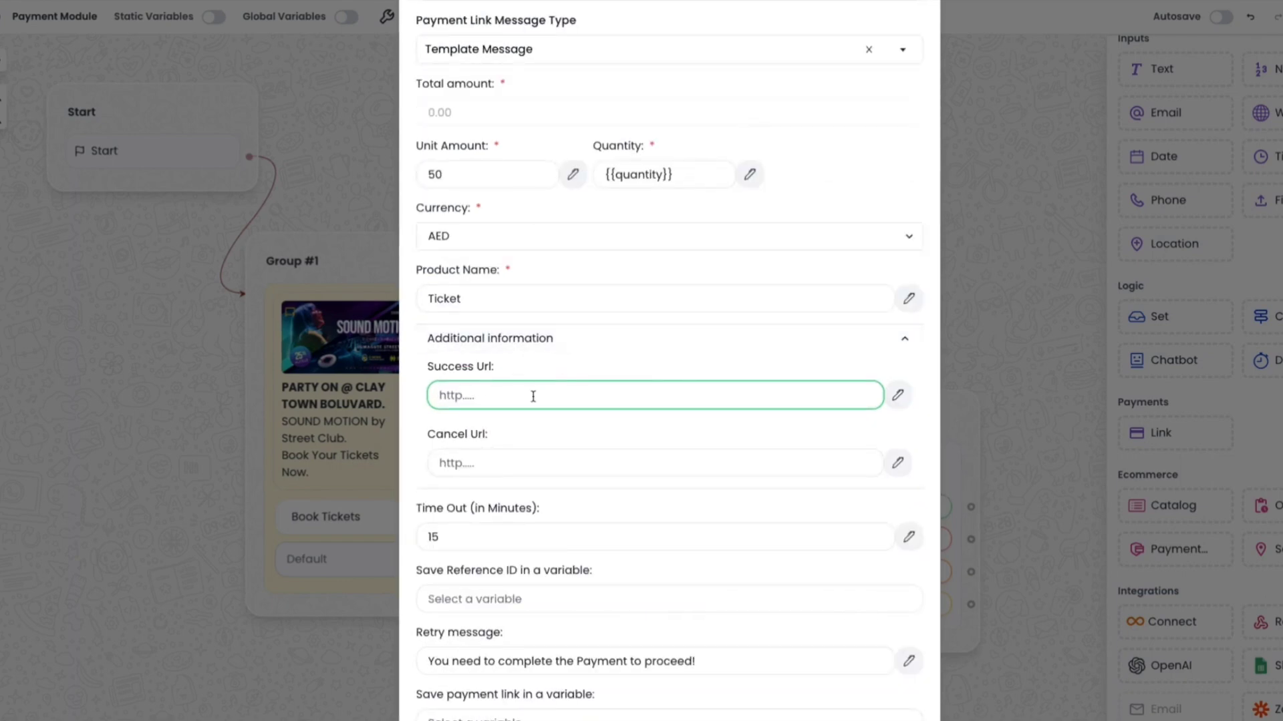
pyautogui.write('https://libromi.com/')
pyautogui.click(522, 461)
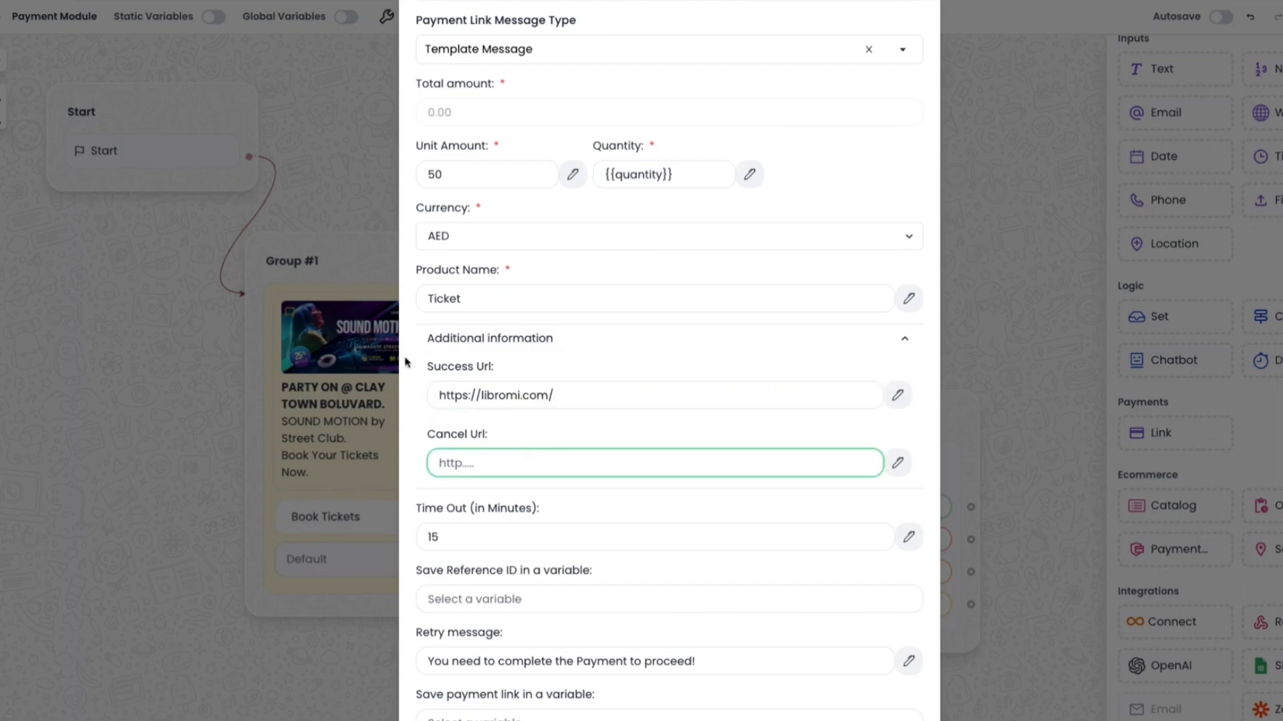
pyautogui.write('https://libromi.com/')
pyautogui.scroll(-1, 450, 482)
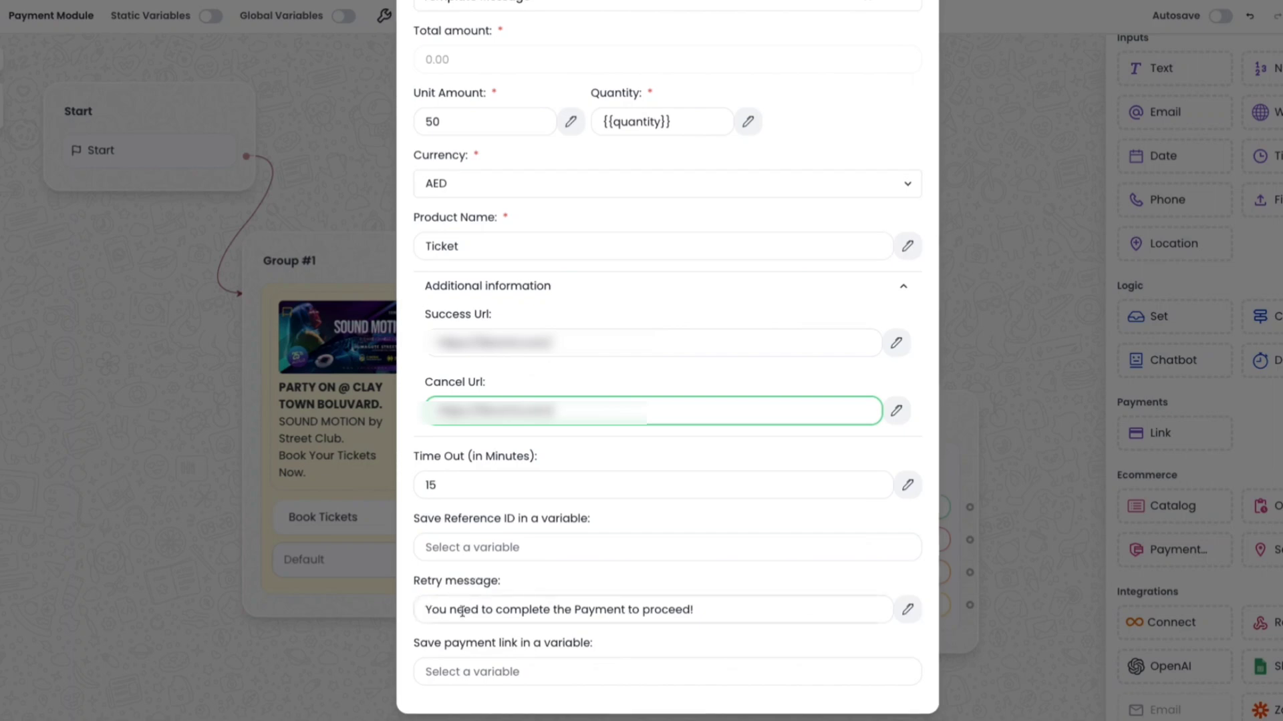
pyautogui.click(1005, 532)
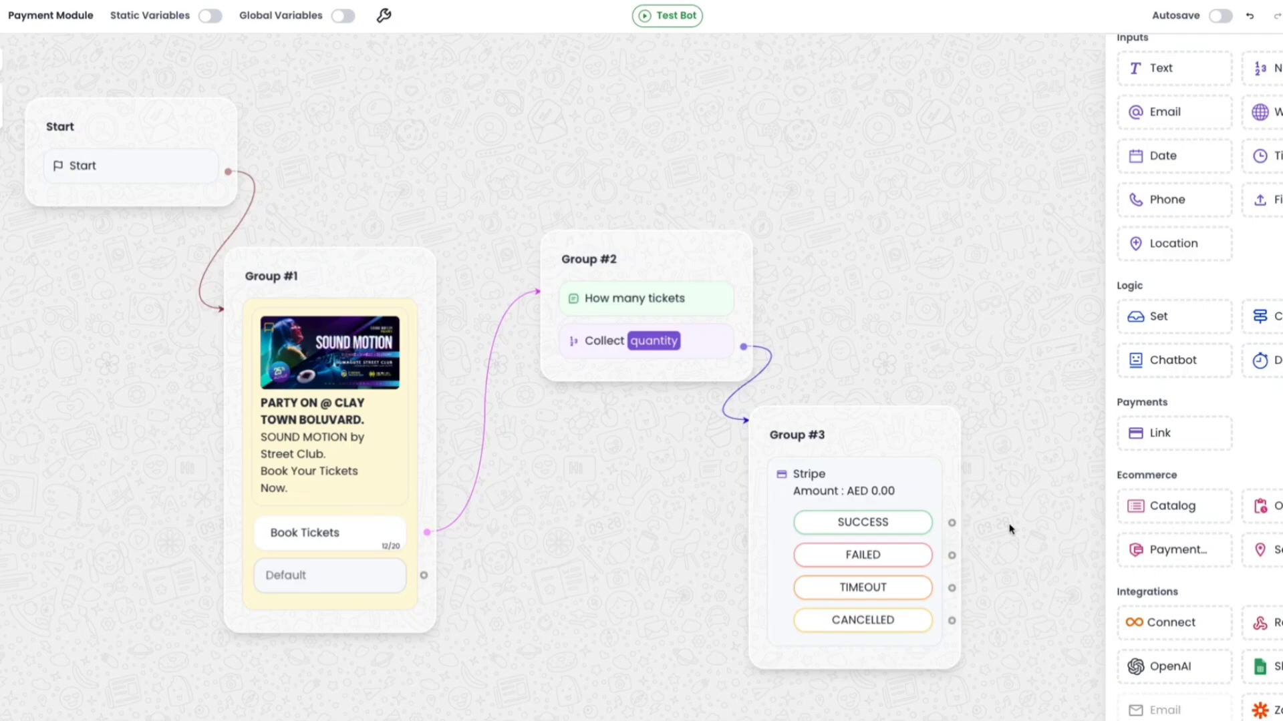
# Add a text message group on the Success output saying "Thank you for the payment. your tickets will be emailed to you.".
pyautogui.moveTo(996, 521); pyautogui.dragTo(698, 409)
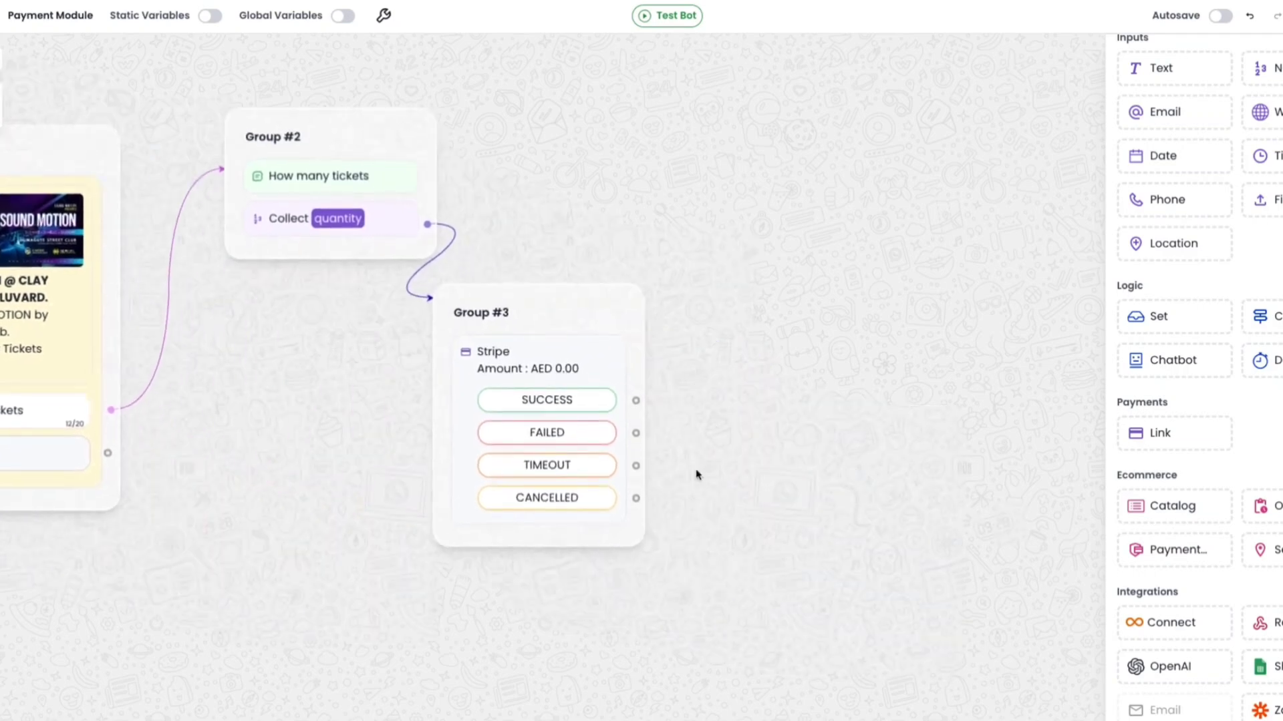
pyautogui.click(636, 401)
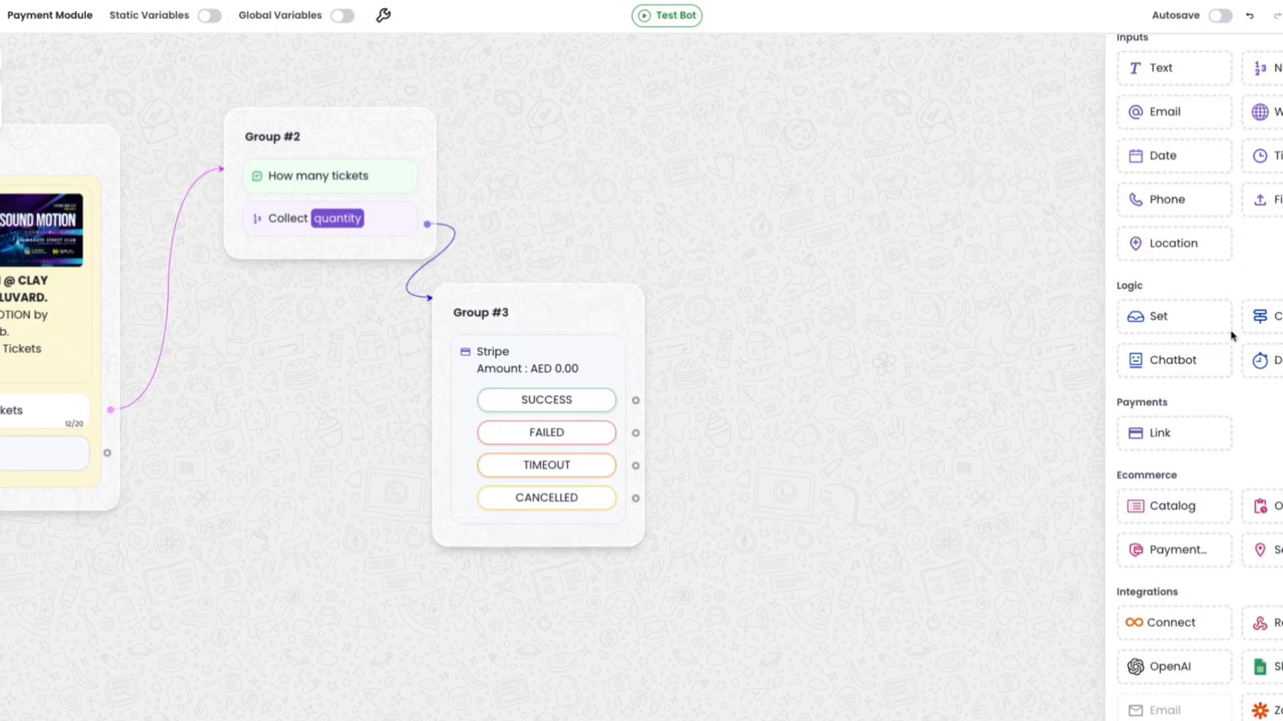
pyautogui.scroll(4, 1231, 335)
pyautogui.moveTo(1177, 76); pyautogui.dragTo(889, 175)
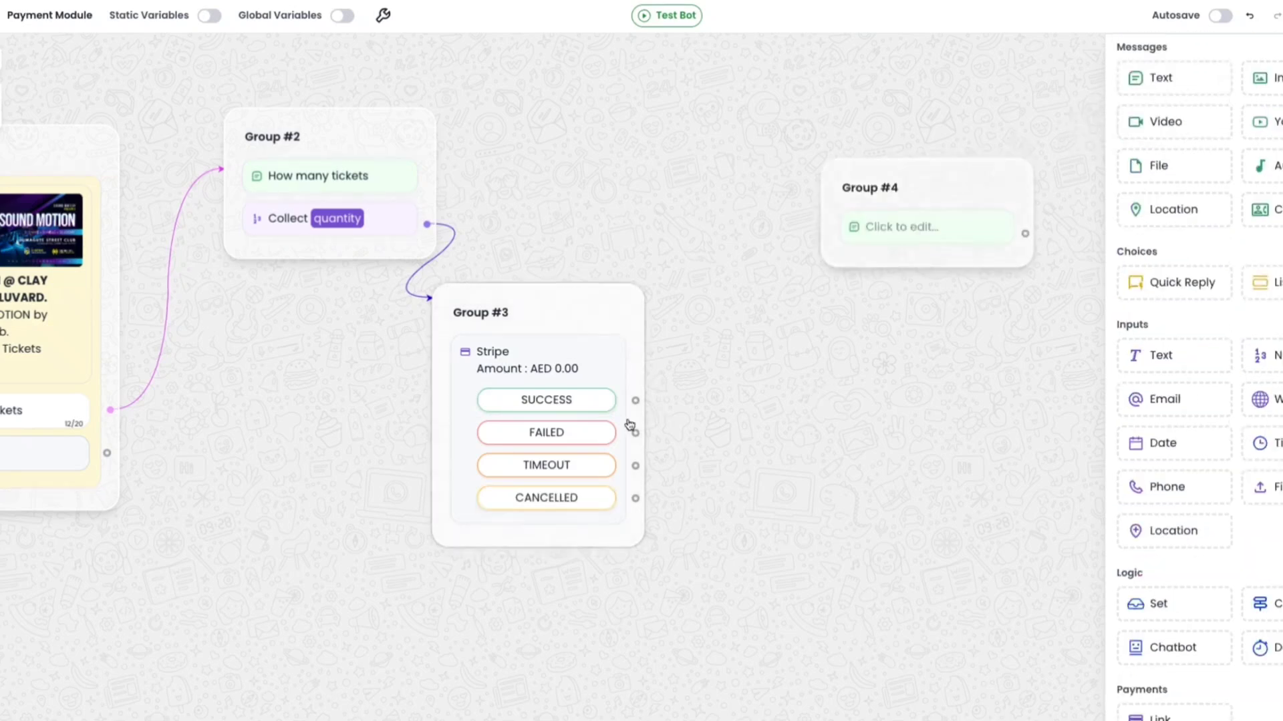
pyautogui.moveTo(636, 400); pyautogui.dragTo(888, 212)
pyautogui.click(888, 227)
pyautogui.write('Thank you for the payment. your tickets will be emailed to you.')
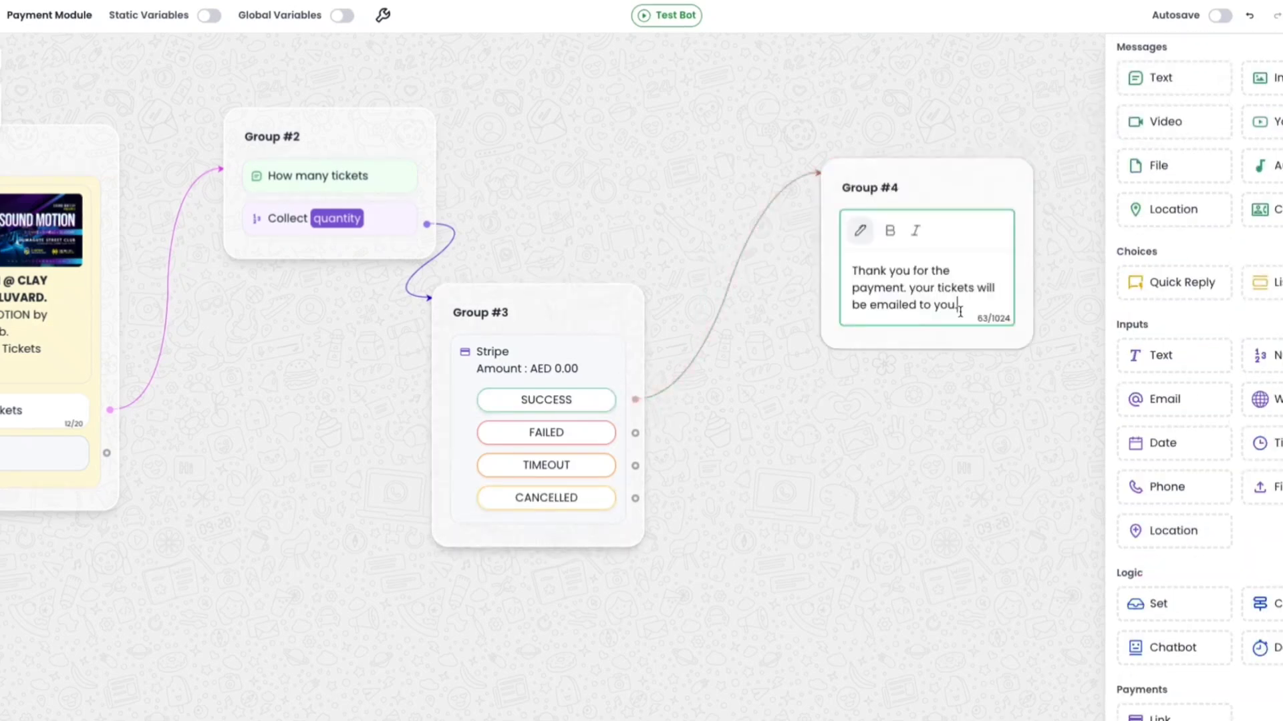
pyautogui.click(893, 438)
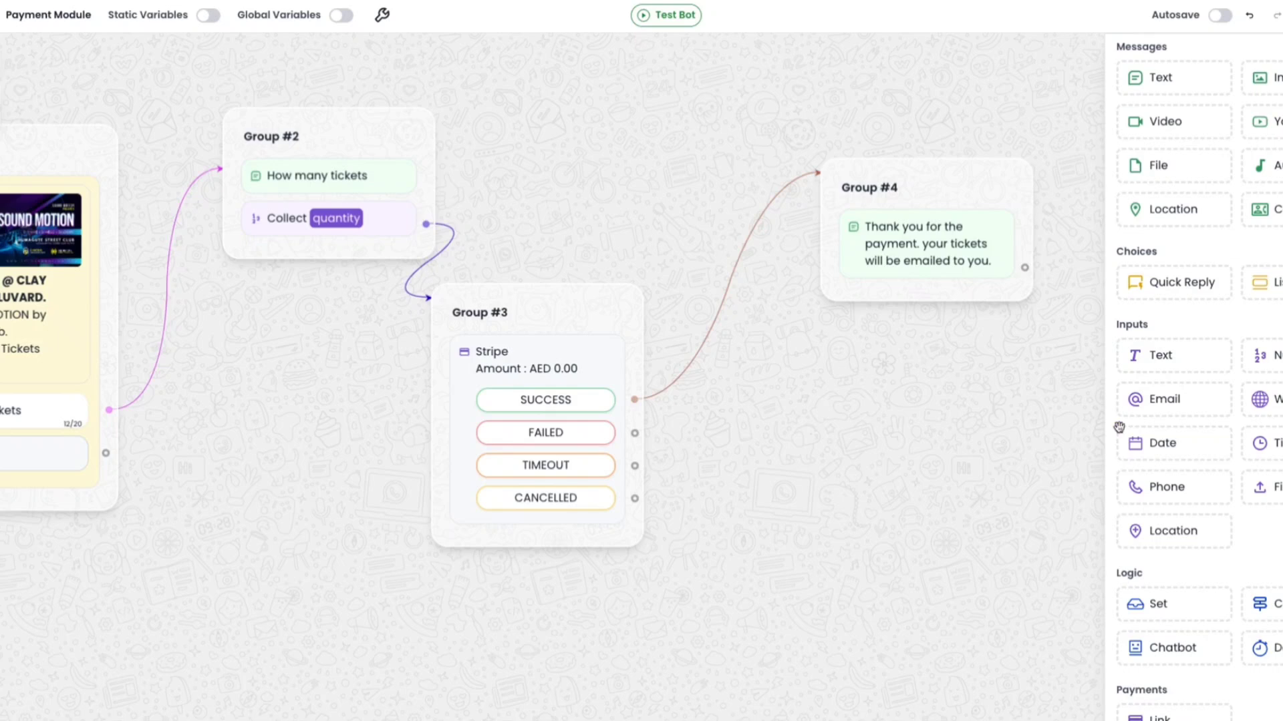
# Add and remove a text message group on the Failed output asking whether to retry the failed payment.
pyautogui.scroll(-9, 1265, 438)
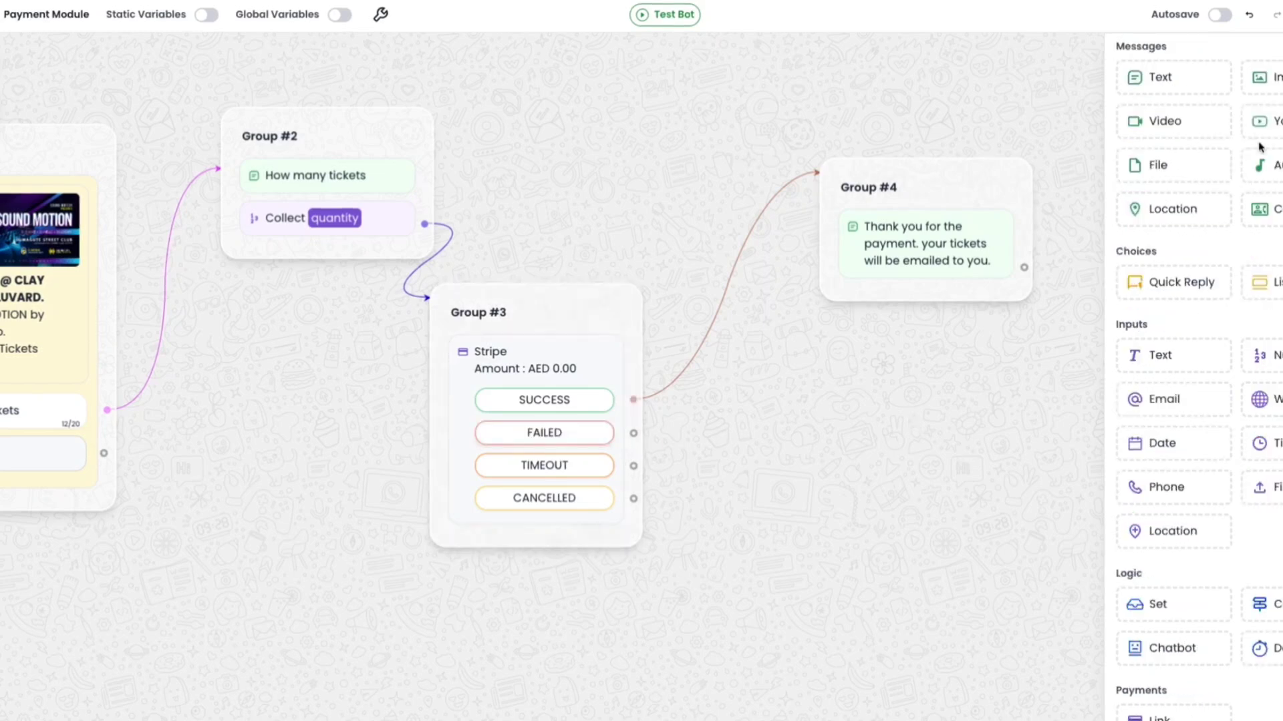
pyautogui.moveTo(1154, 77); pyautogui.dragTo(827, 397)
pyautogui.moveTo(632, 432); pyautogui.dragTo(911, 427)
pyautogui.click(880, 470)
pyautogui.write('Th')
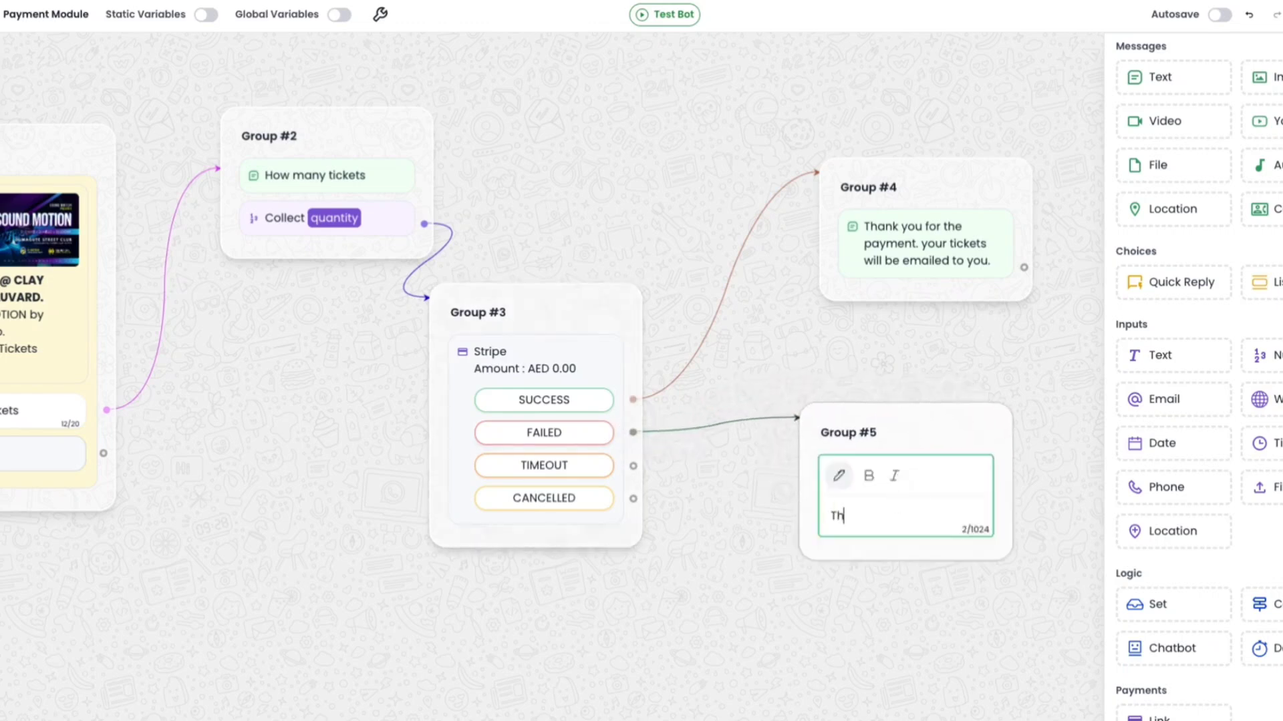
pyautogui.write('e payment is failed for some')
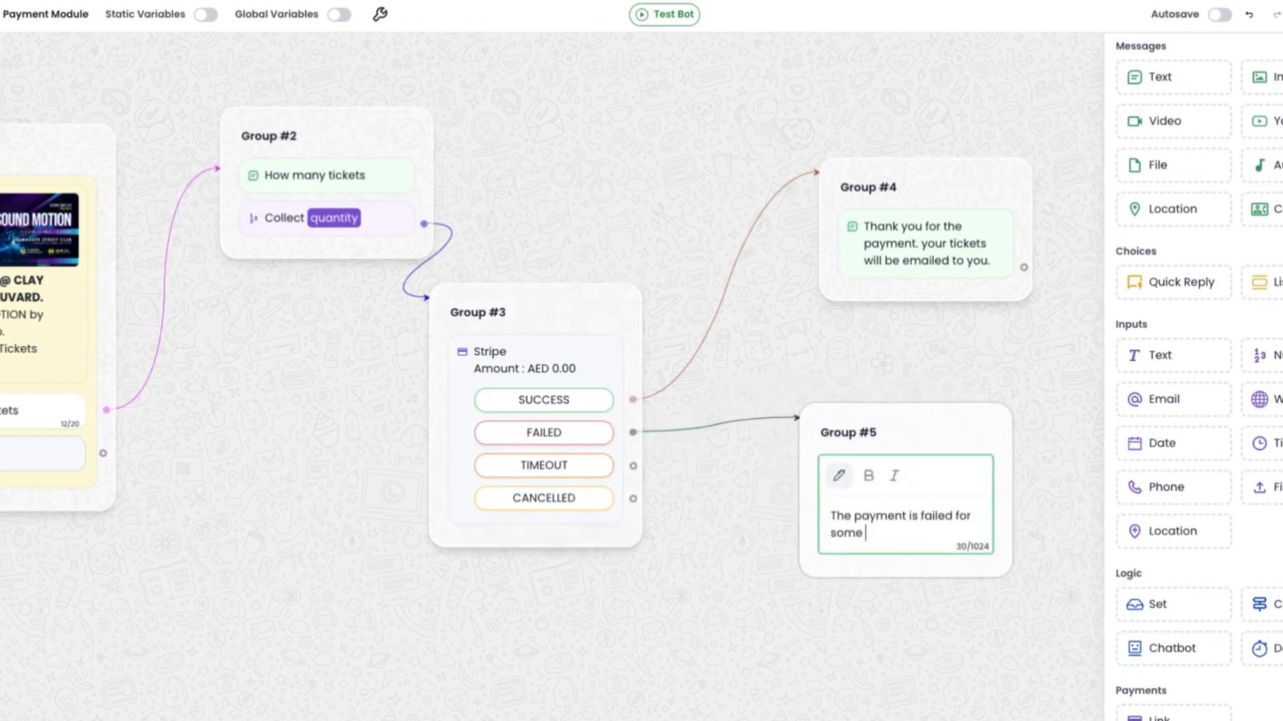
pyautogui.write(' reason. do you want to retry')
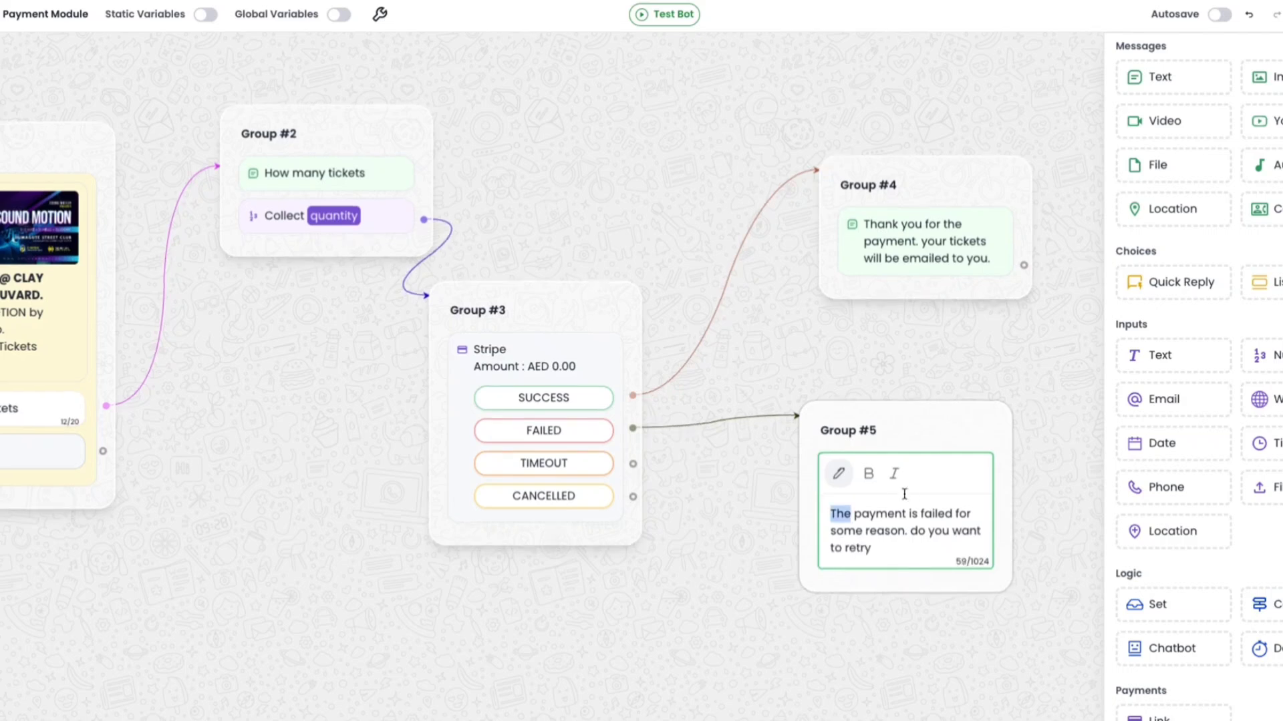
pyautogui.tripleClick(893, 523)
pyautogui.click(924, 618)
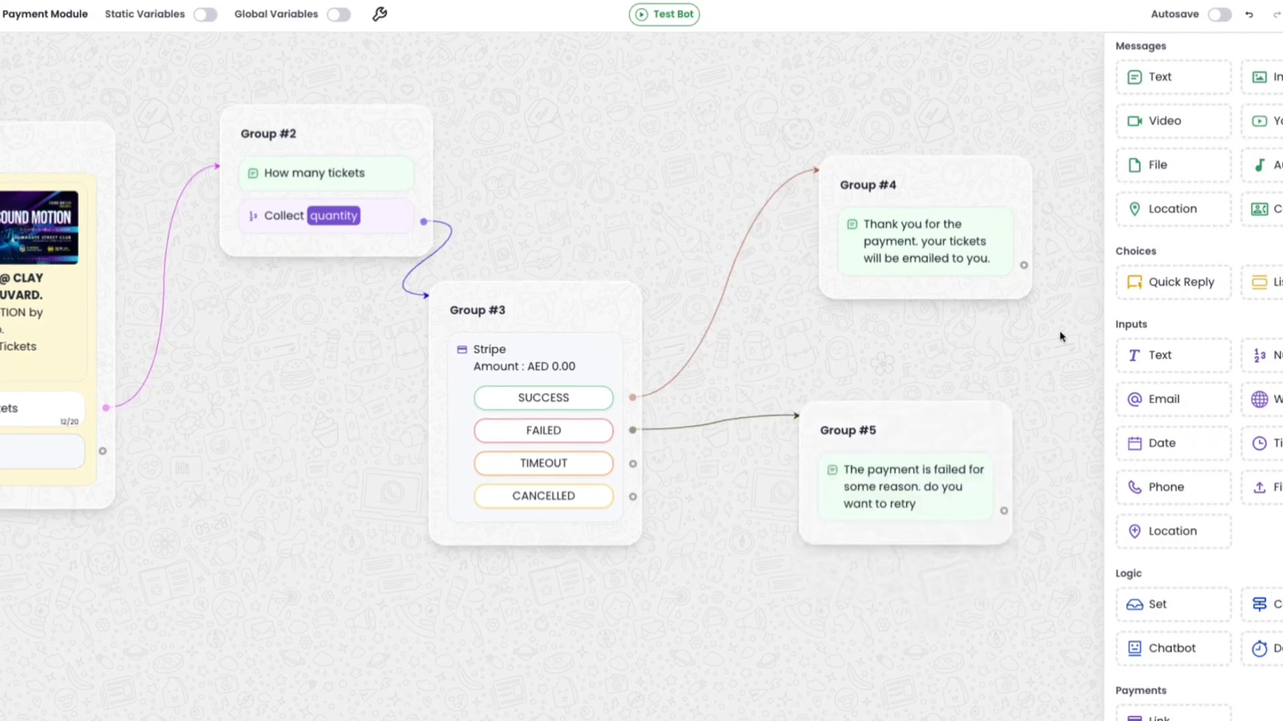
pyautogui.rightClick(944, 425)
pyautogui.click(985, 467)
# Add a quick reply group on the Failed output asking "The payment is failed for some reason. do you want to retry" with a Retry button.
pyautogui.moveTo(1175, 283); pyautogui.dragTo(936, 401)
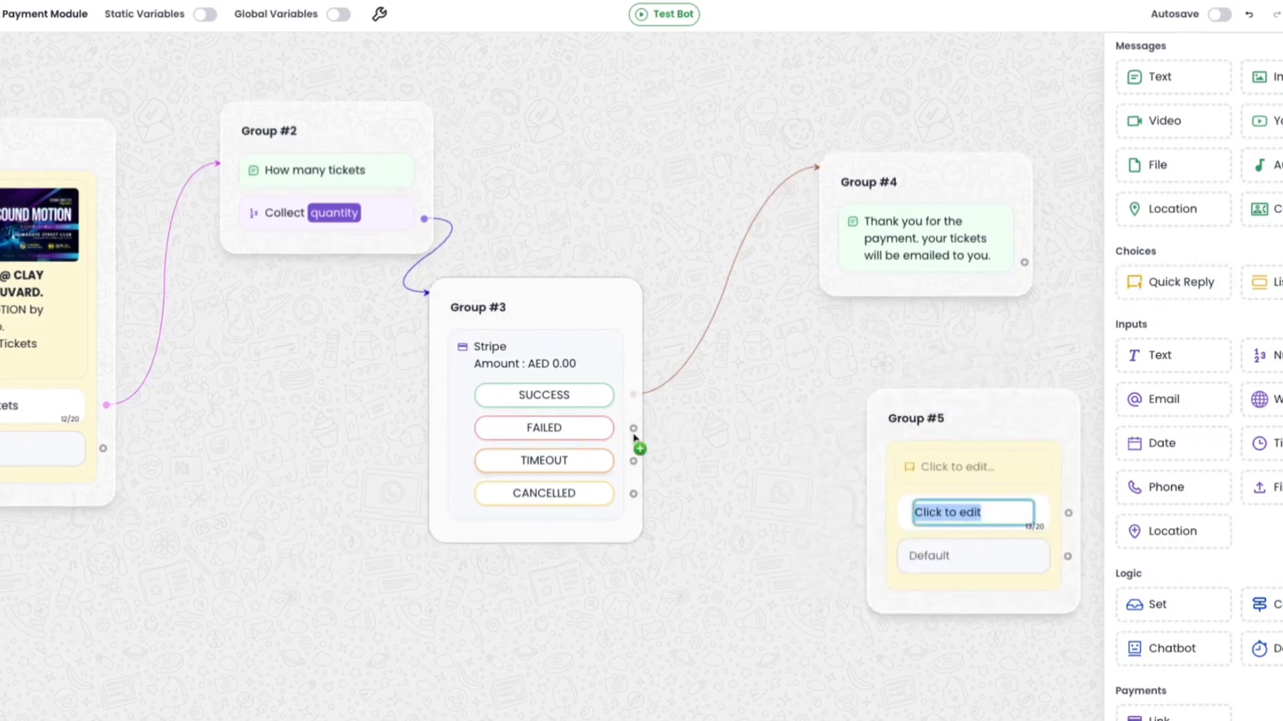
pyautogui.moveTo(634, 429); pyautogui.dragTo(868, 401)
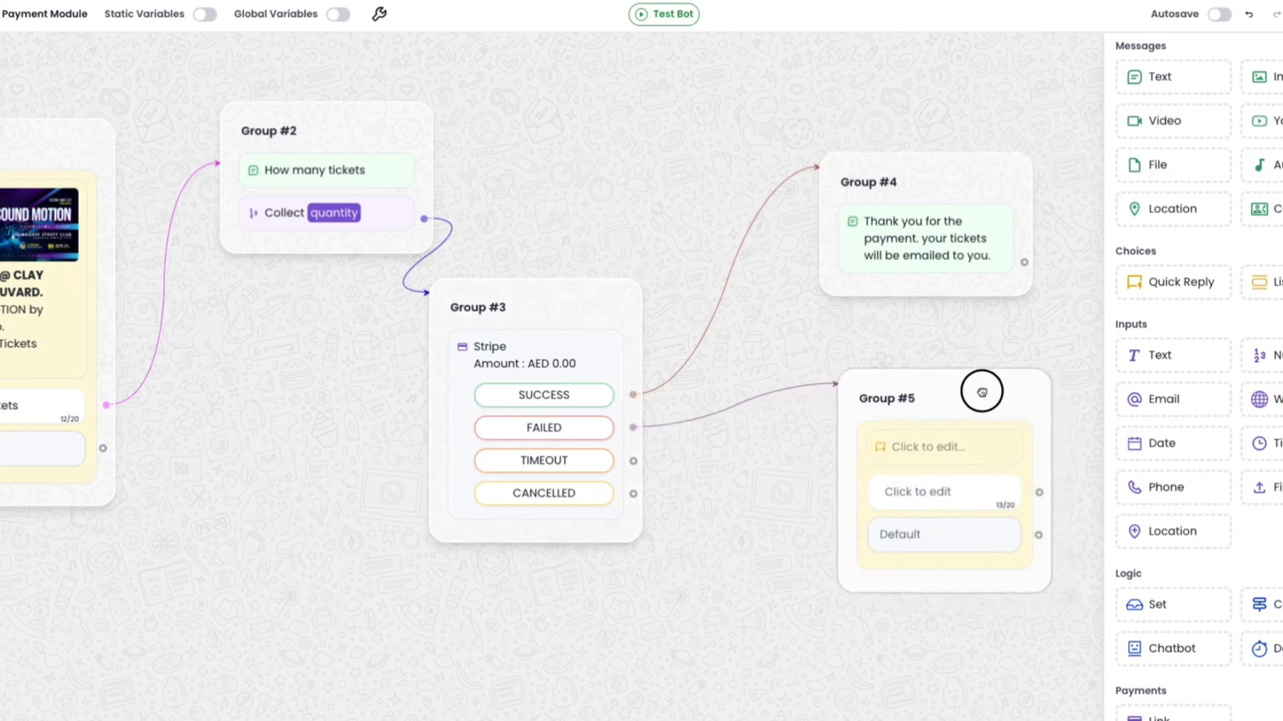
pyautogui.click(899, 437)
pyautogui.click(734, 549)
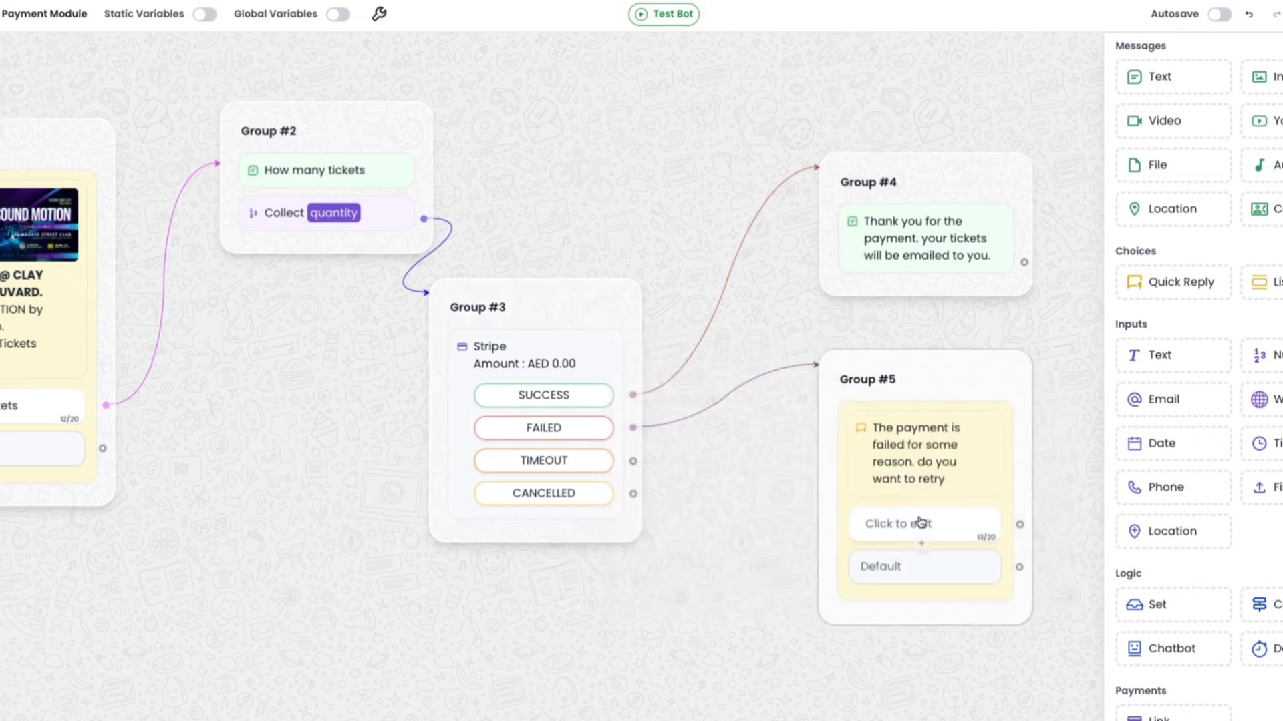
pyautogui.click(922, 524)
pyautogui.write('Retry')
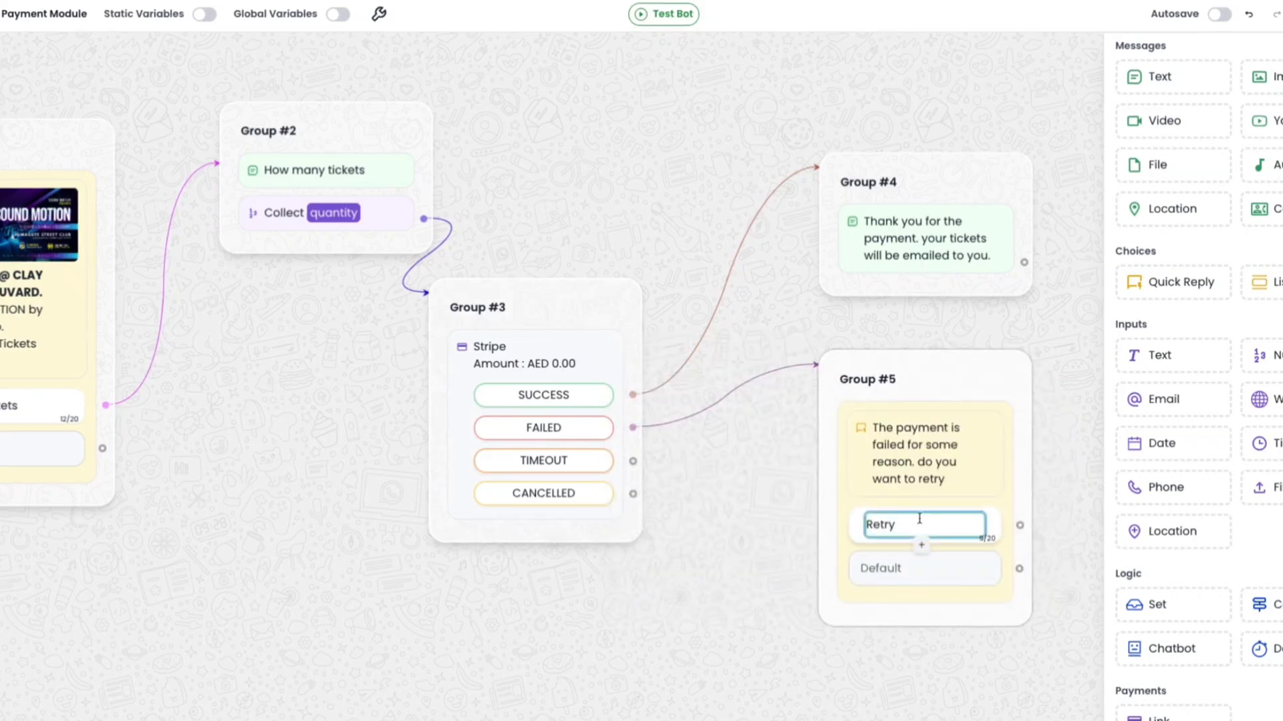
pyautogui.click(908, 674)
# Link the Retry button back to the Stripe group and route the Timeout and Cancelled outputs to the retry question.
pyautogui.moveTo(1020, 525); pyautogui.dragTo(525, 284)
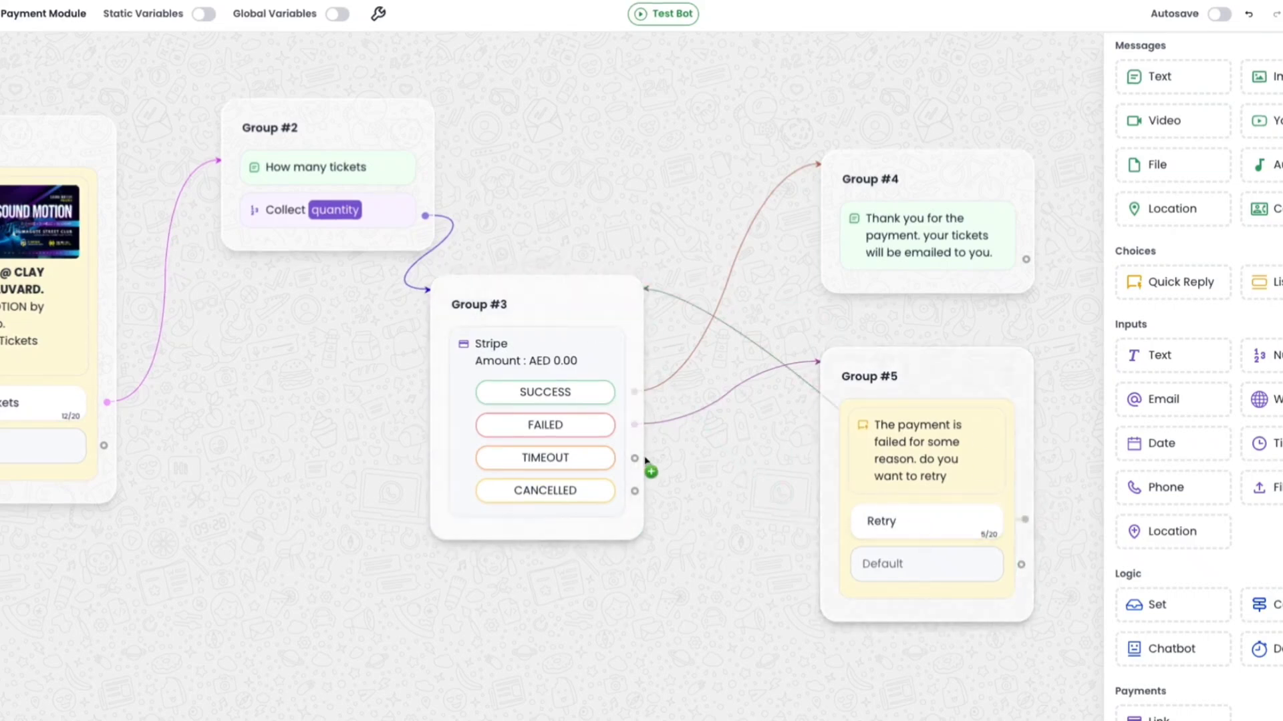
pyautogui.moveTo(646, 461); pyautogui.dragTo(871, 377)
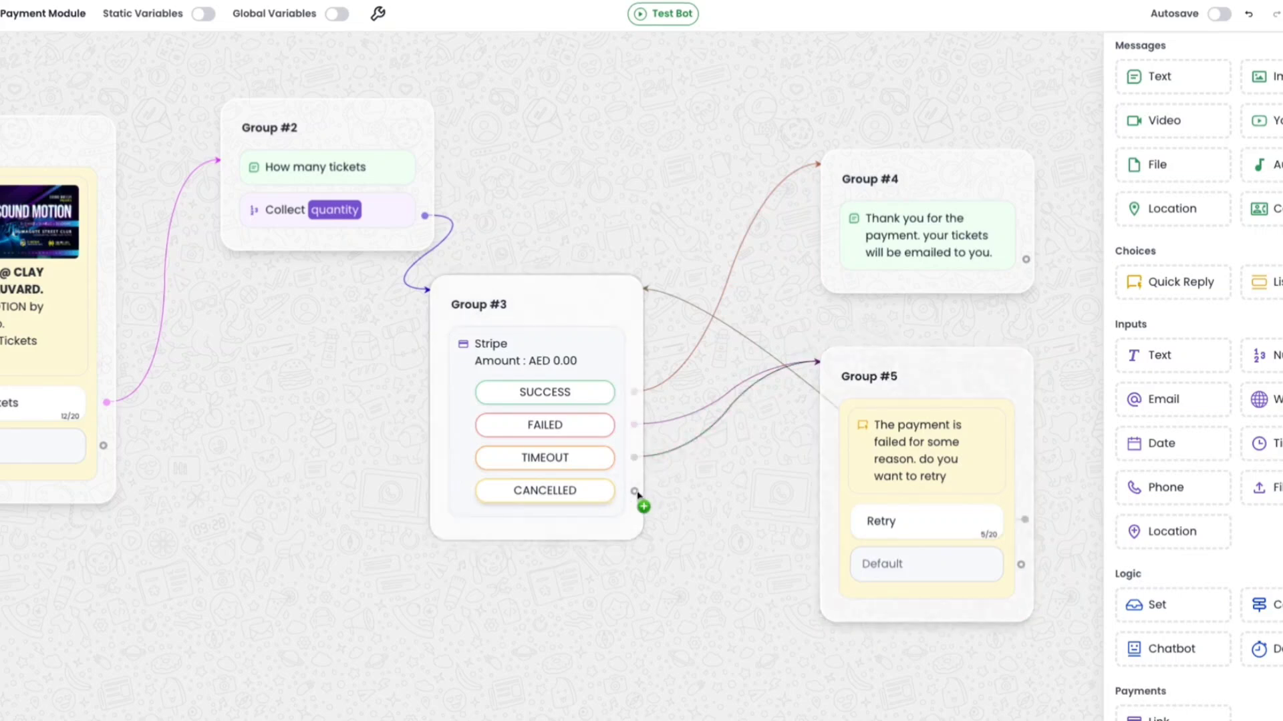
pyautogui.moveTo(638, 494); pyautogui.dragTo(840, 376)
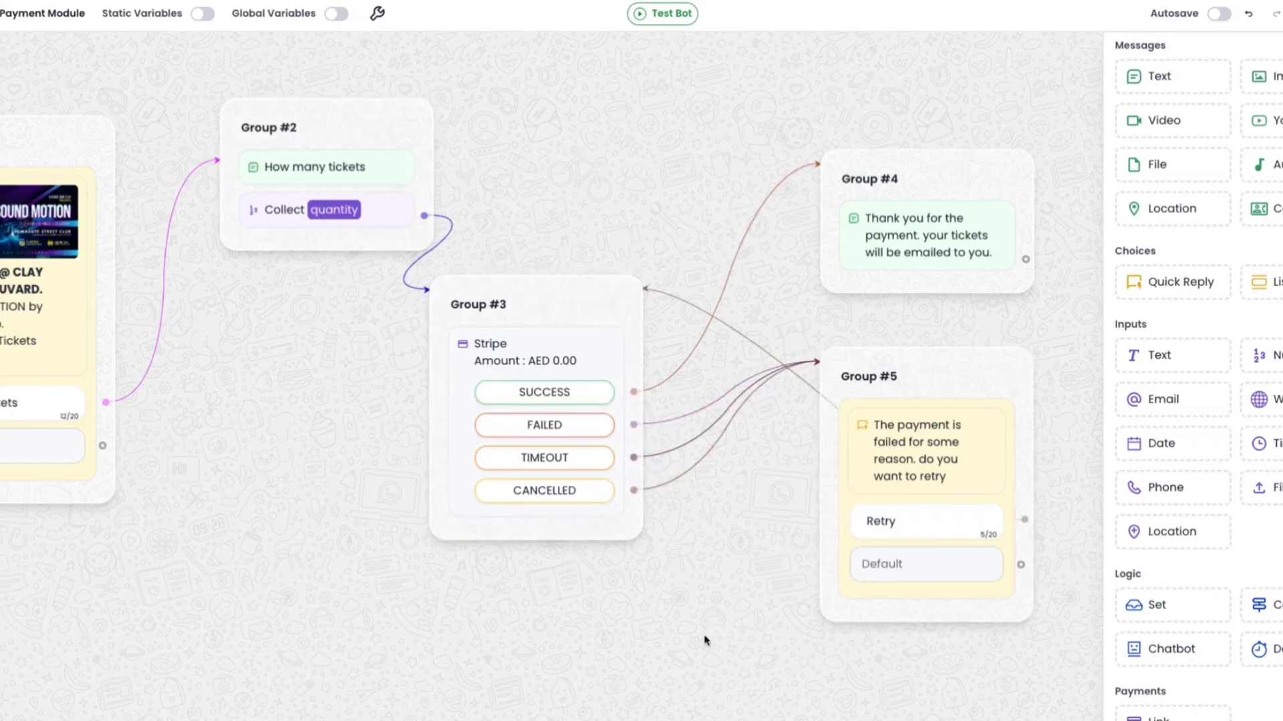
# Switch to the Stripe dashboard, open the developer Webhooks section and start adding an endpoint.
pyautogui.scroll(-1, 704, 641)
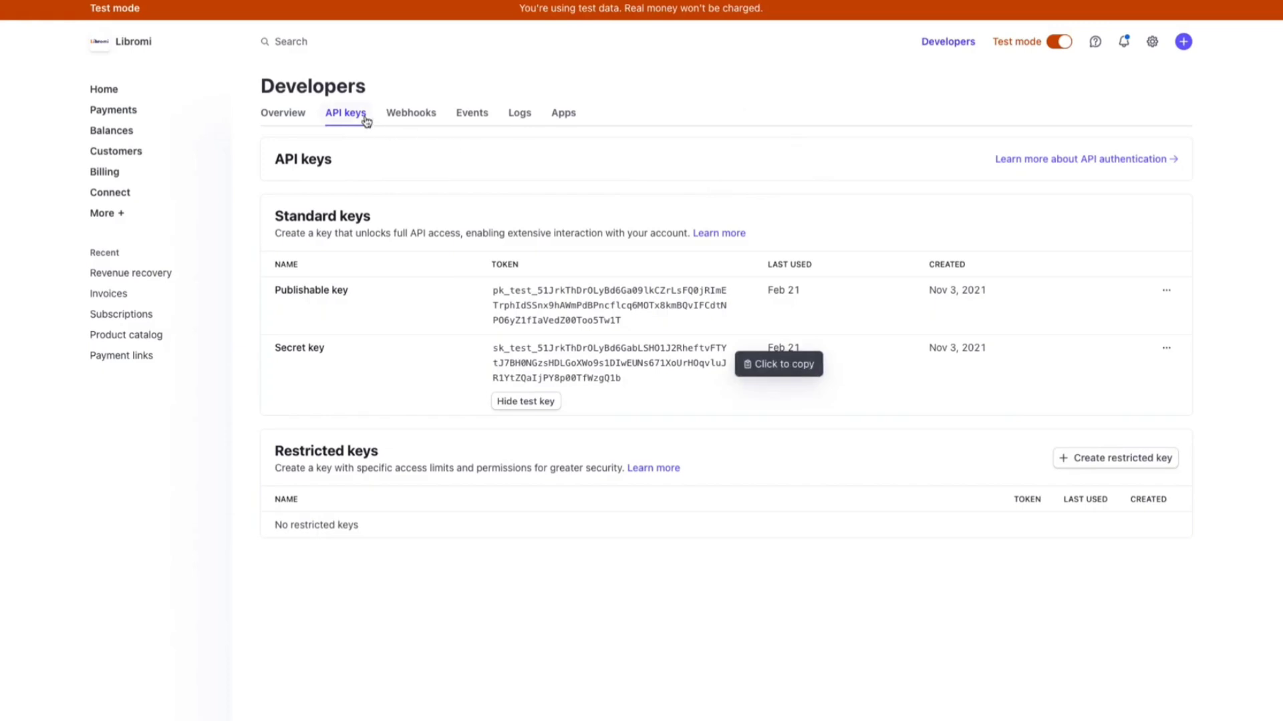
pyautogui.click(411, 116)
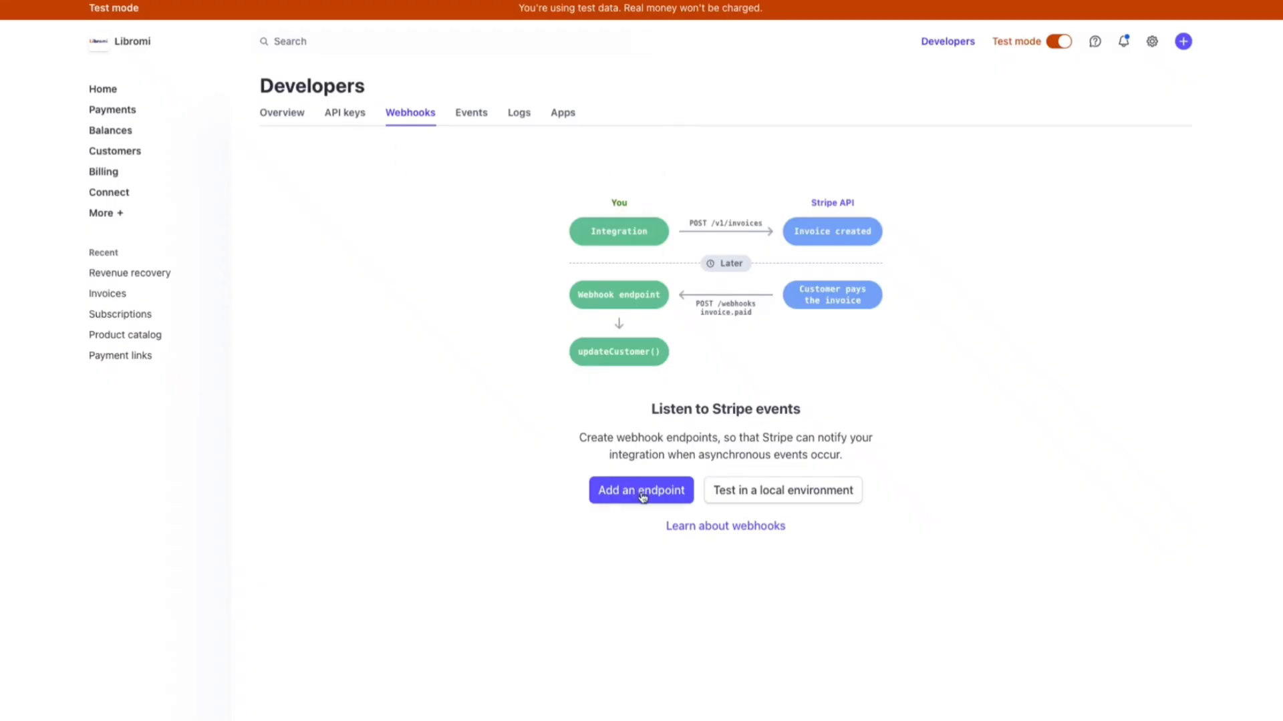
pyautogui.click(642, 497)
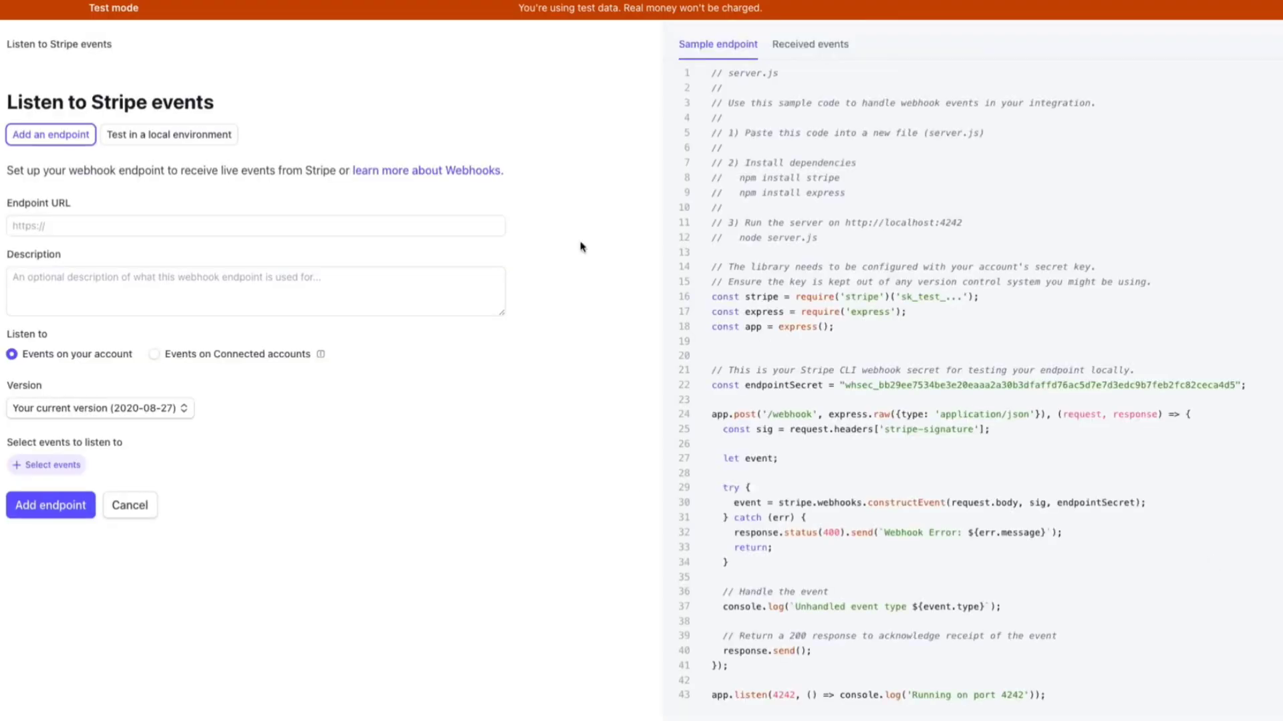
pyautogui.click(451, 226)
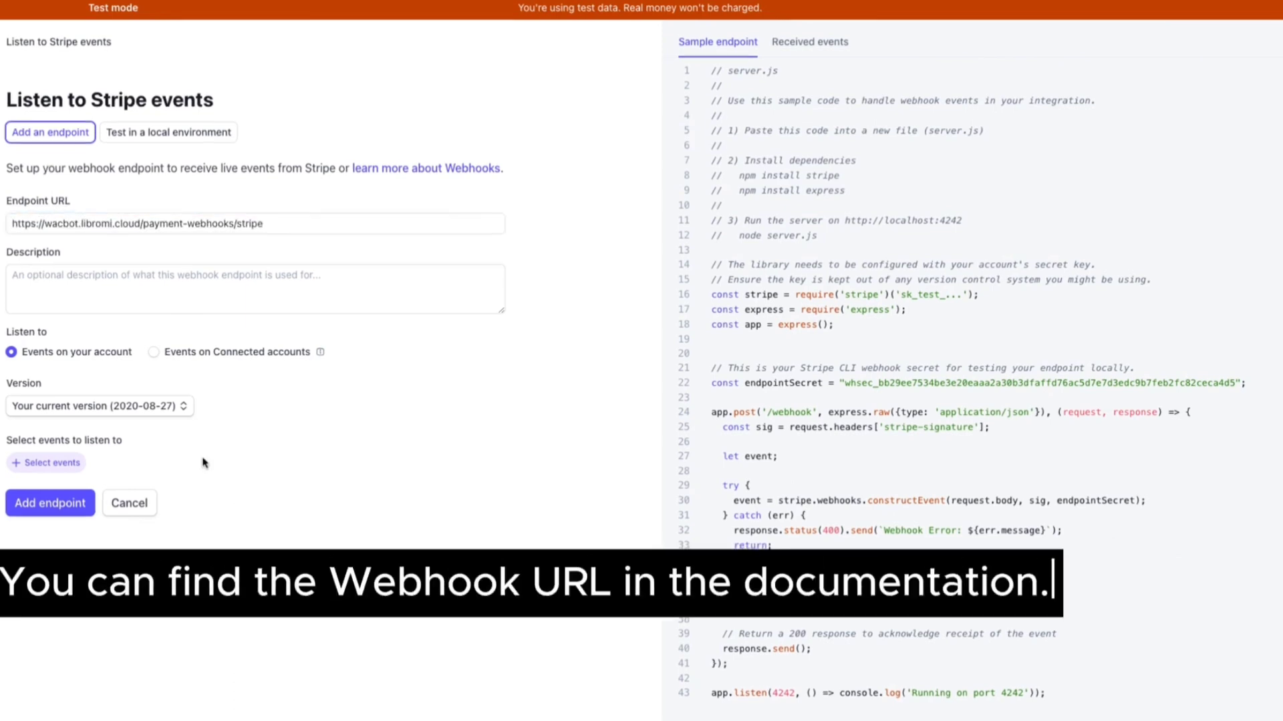
pyautogui.click(51, 462)
pyautogui.click(281, 134)
pyautogui.write('payment_int')
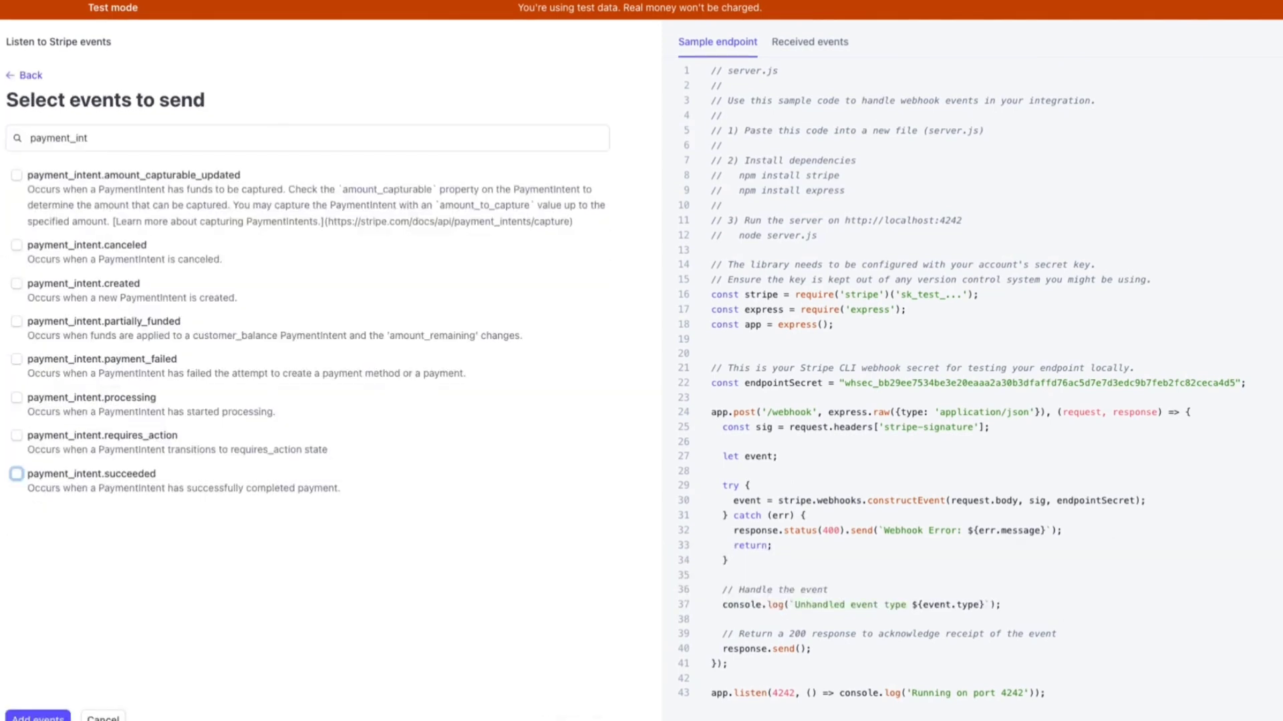
pyautogui.click(102, 248)
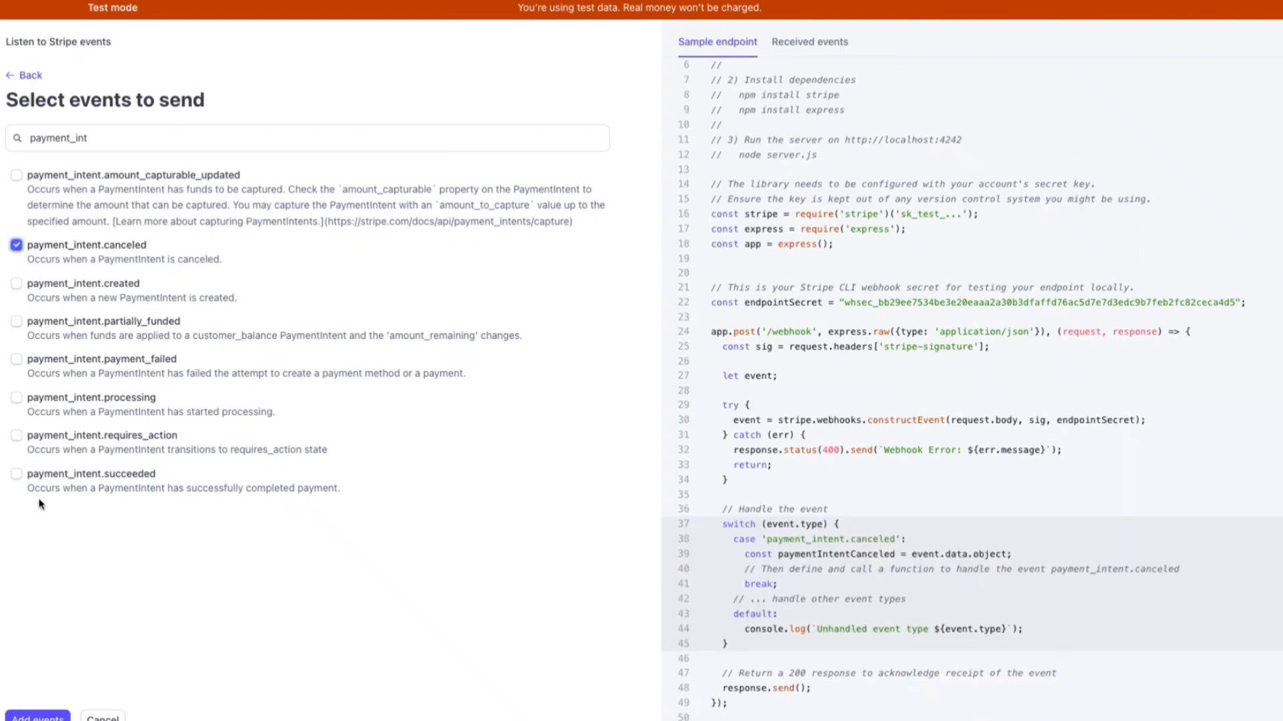
pyautogui.click(126, 475)
pyautogui.click(39, 716)
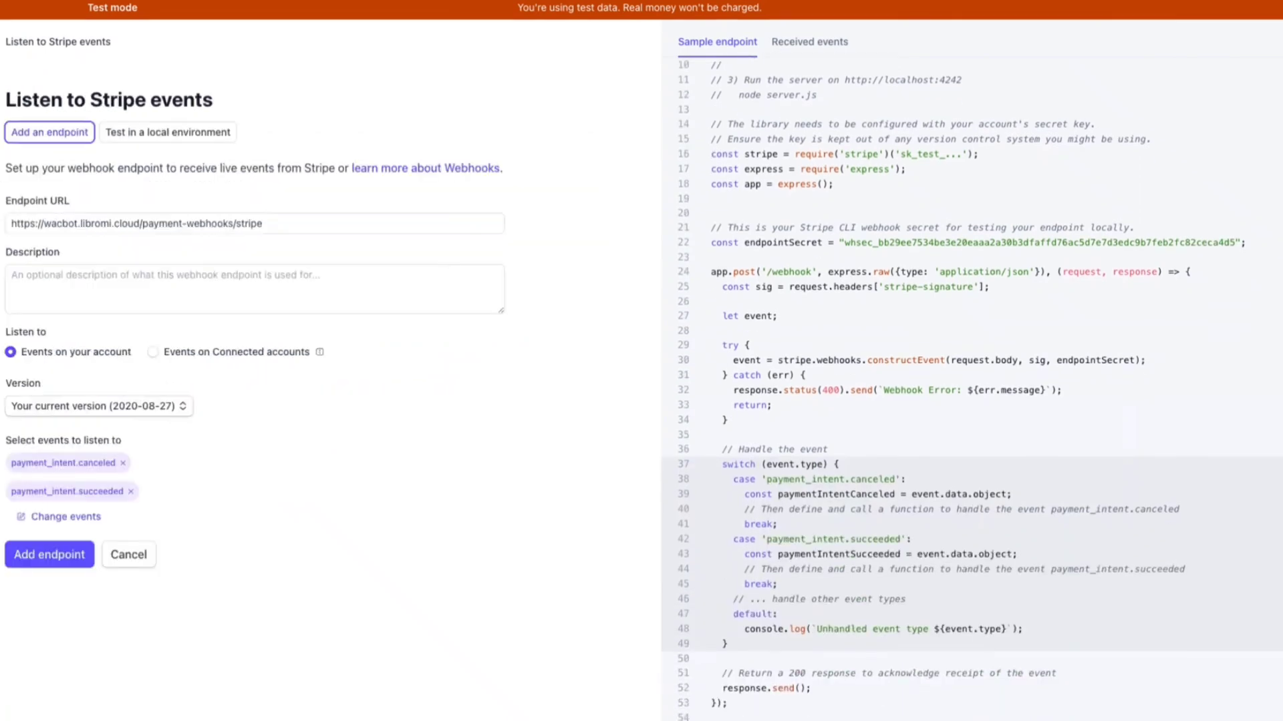
pyautogui.click(52, 556)
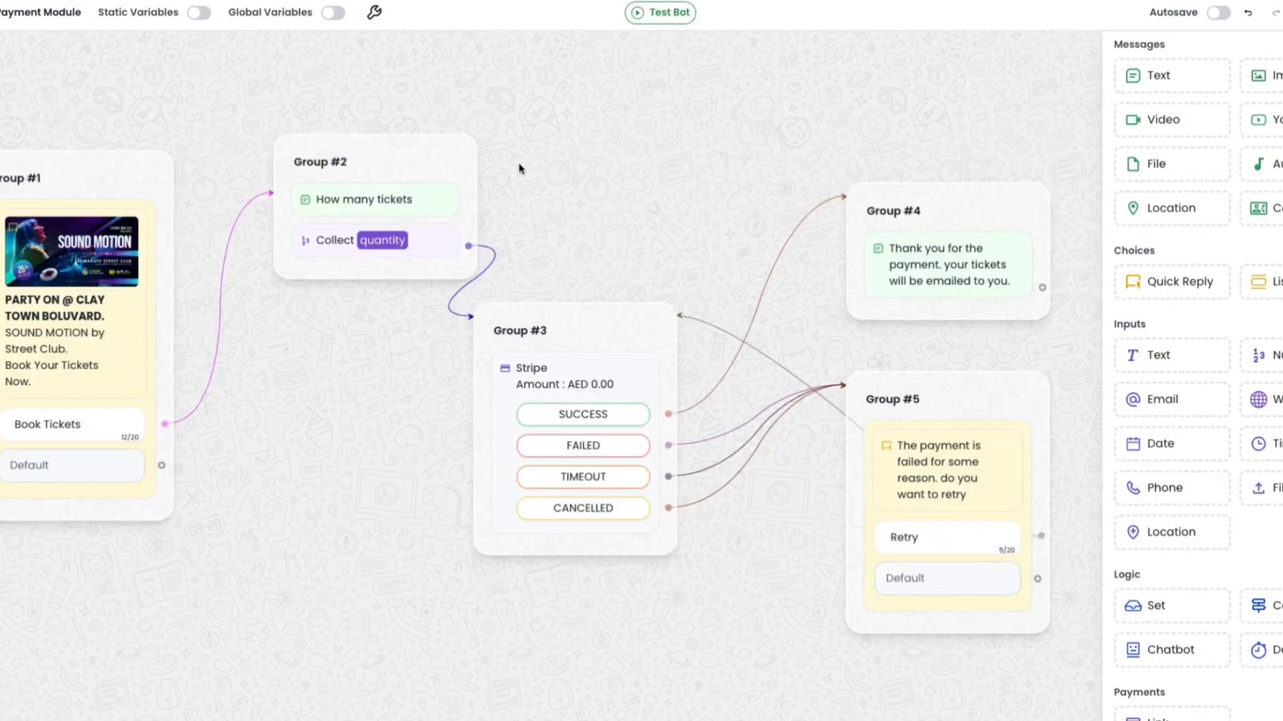
# In the bot settings, set the shortcode to STRIPE and the chat session expiration duration to 15 minutes.
pyautogui.click(374, 12)
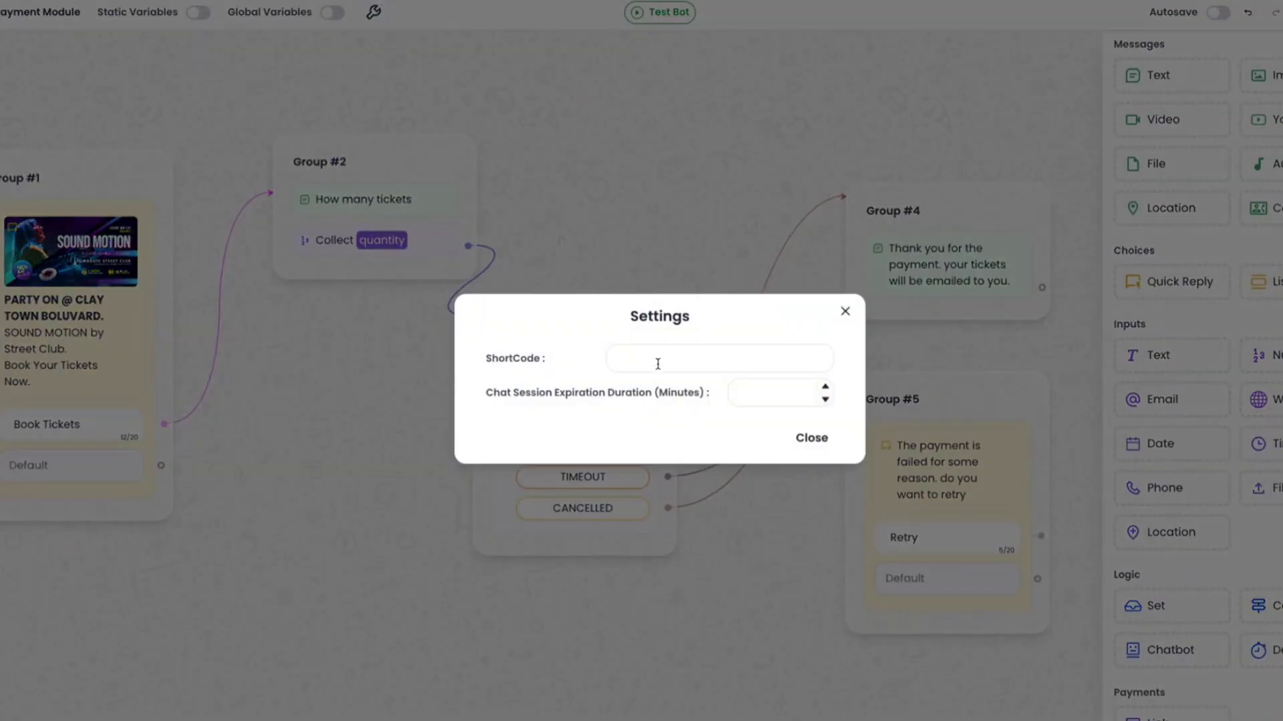
pyautogui.click(656, 361)
pyautogui.write('STRIPE')
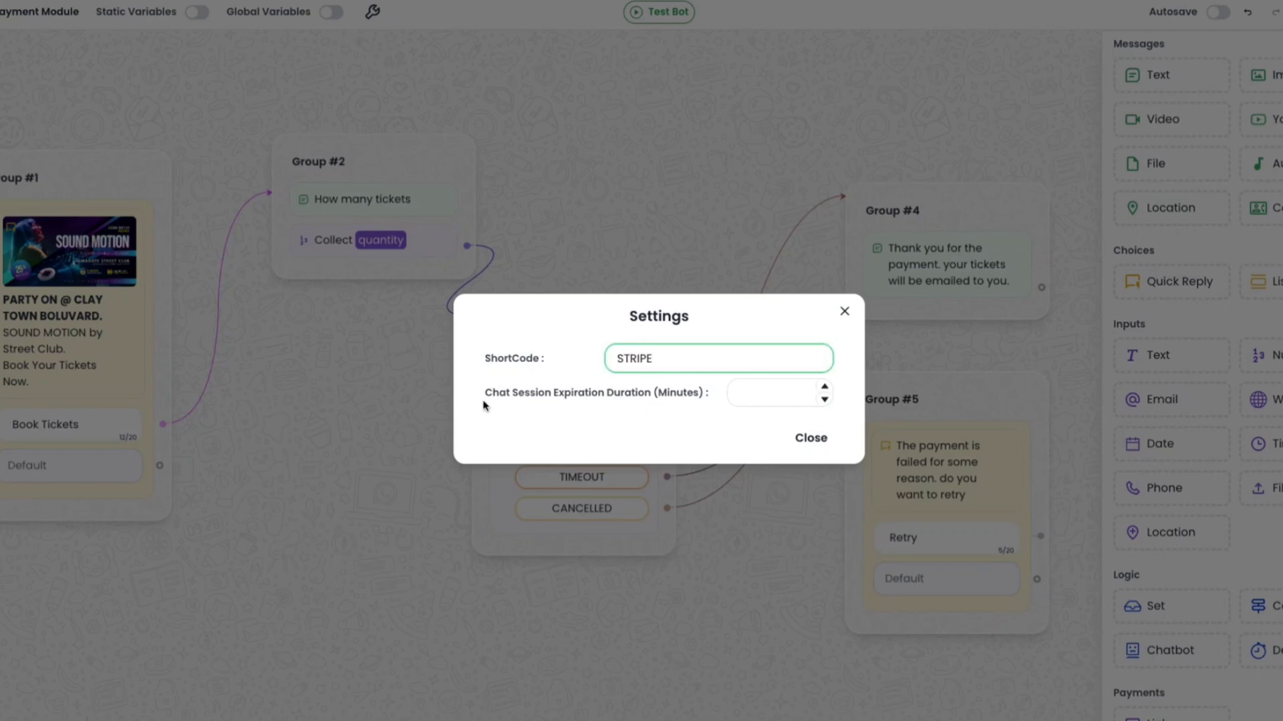
pyautogui.click(739, 393)
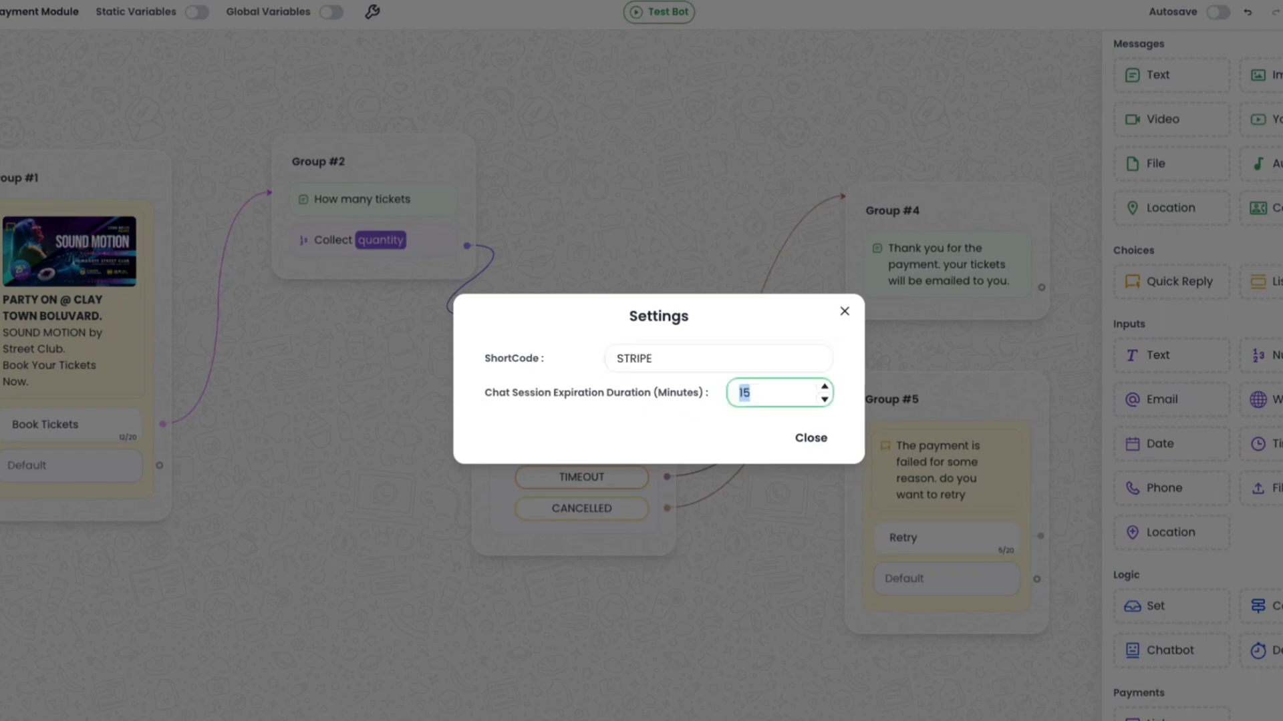
pyautogui.write('15')
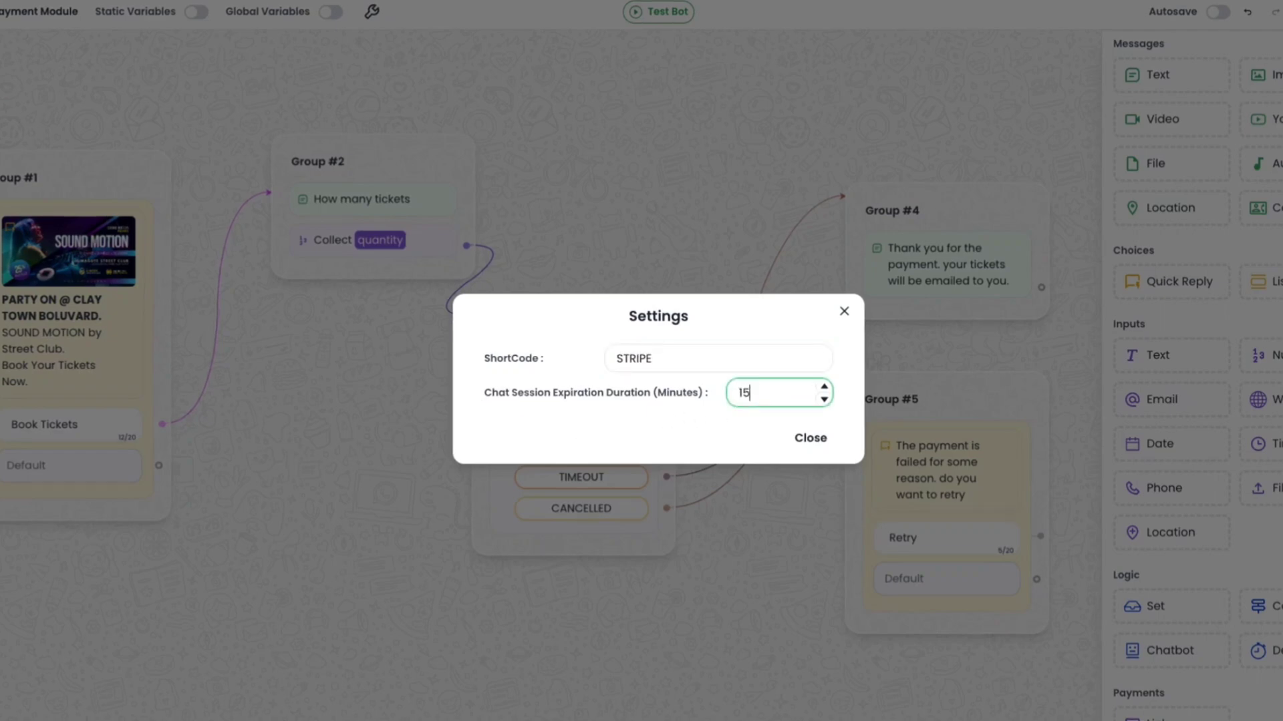
pyautogui.click(821, 444)
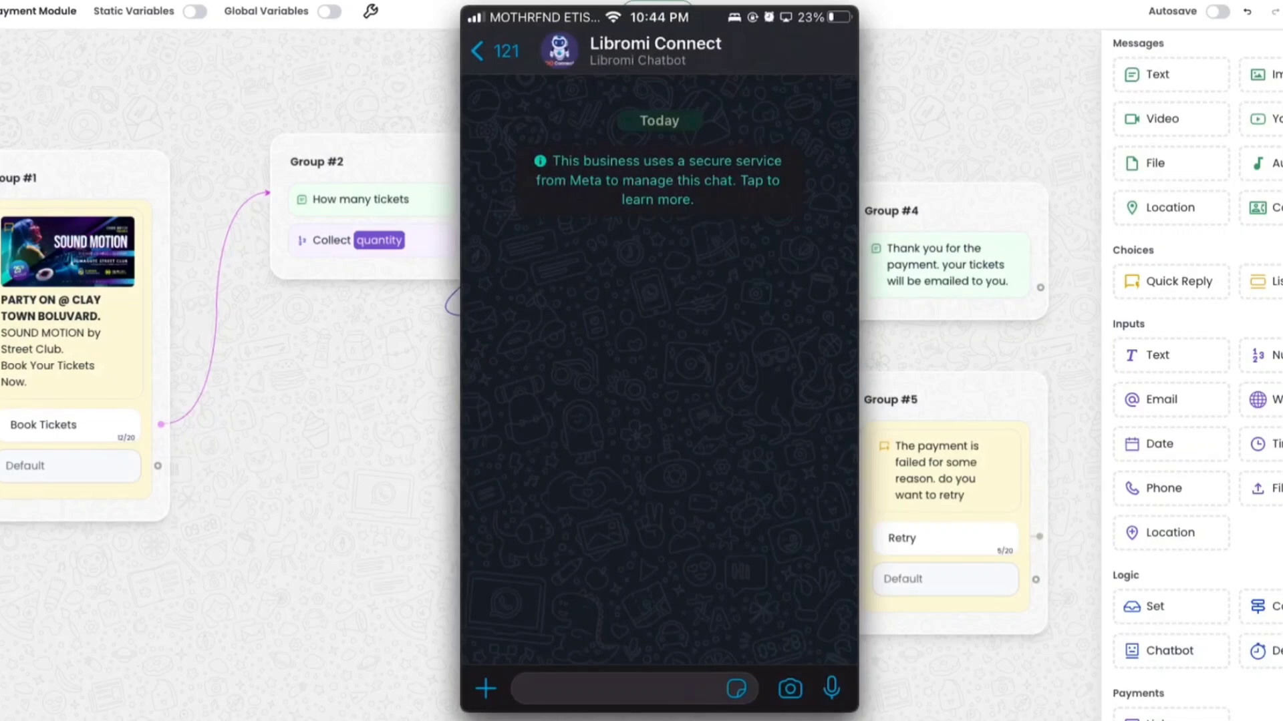
# On the phone's WhatsApp chat, send "#start STRIPE" to start the bot.
pyautogui.click(618, 689)
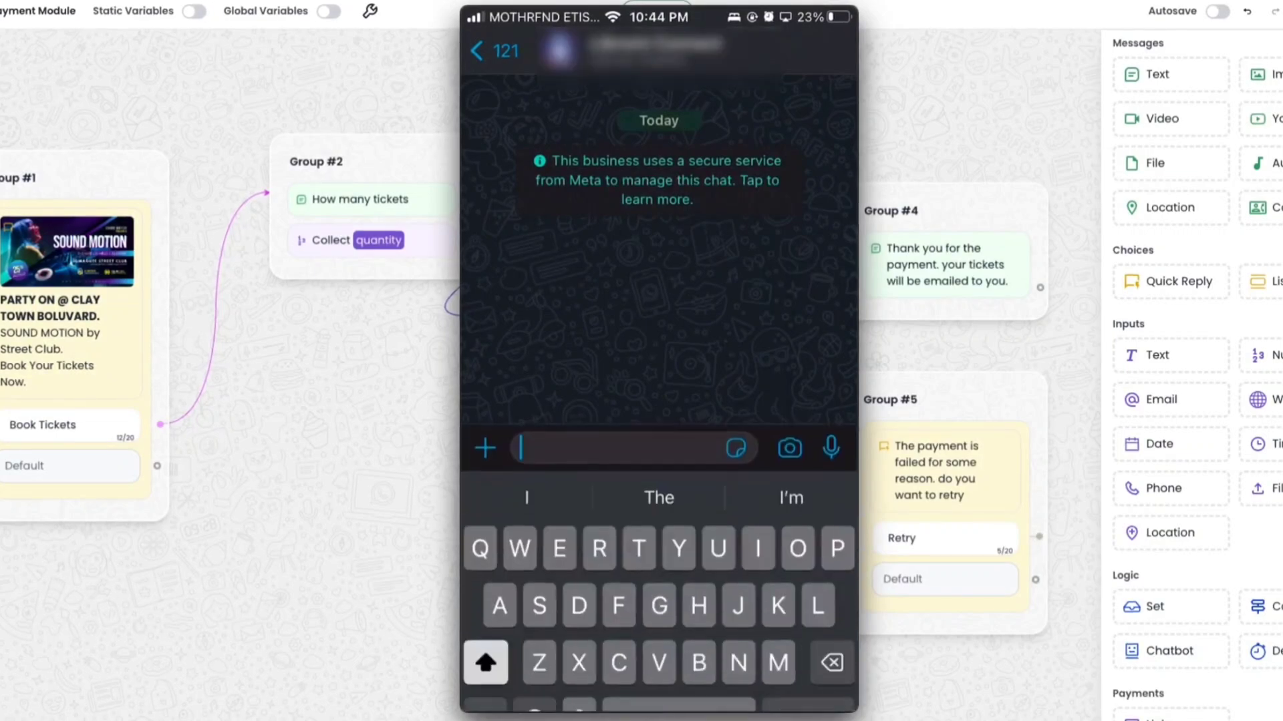
pyautogui.click(484, 686)
pyautogui.write('#s')
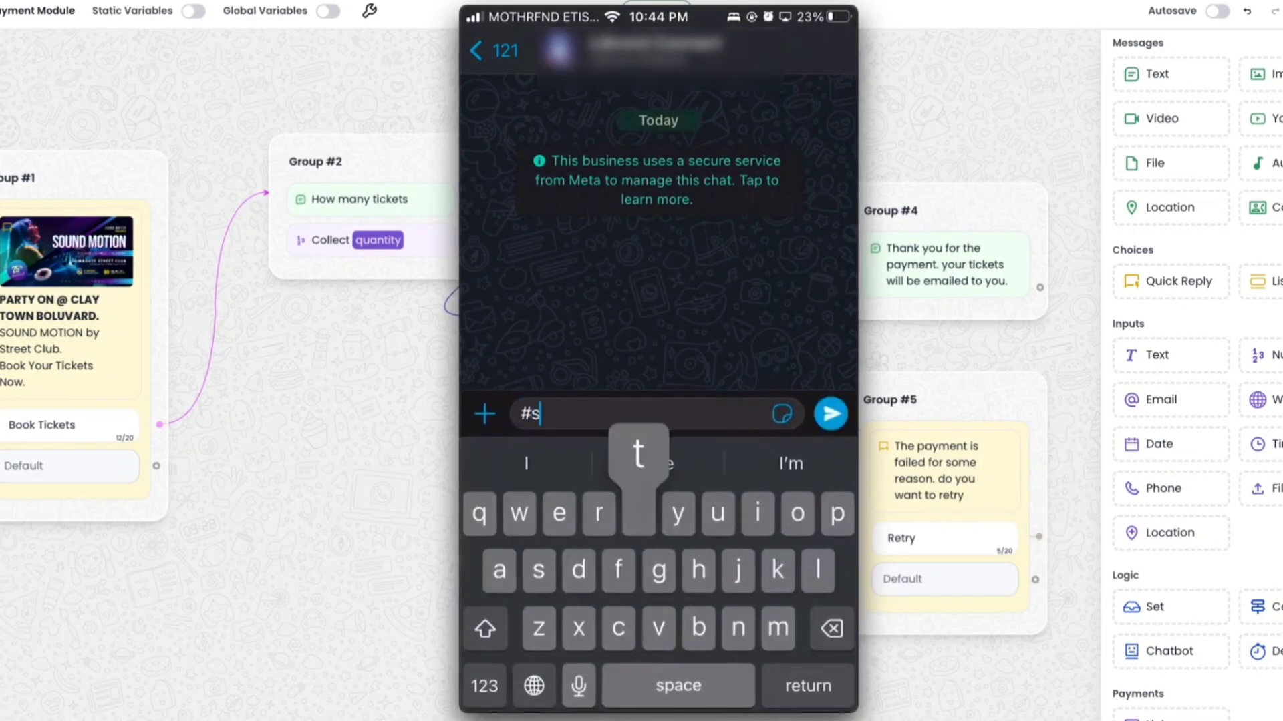
pyautogui.write('tart STRIPE')
pyautogui.click(831, 414)
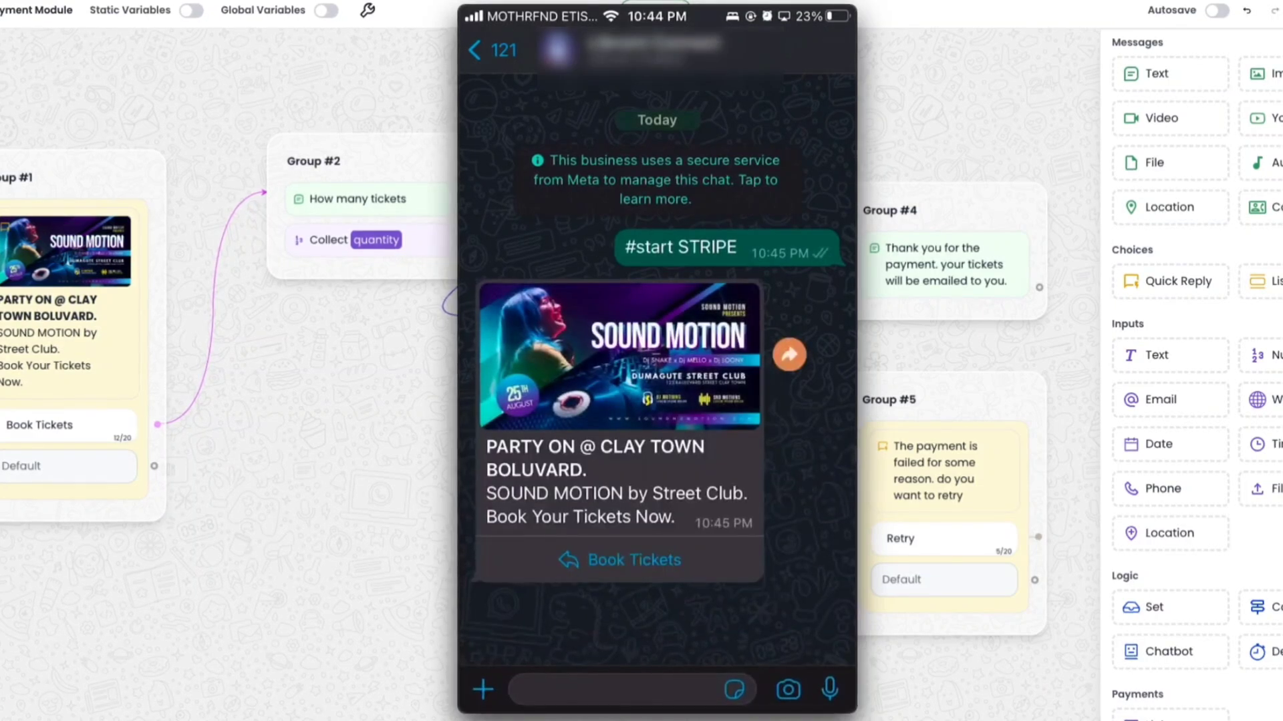
# Choose Book Tickets in the chat and reply 5 to the ticket quantity question.
pyautogui.click(619, 560)
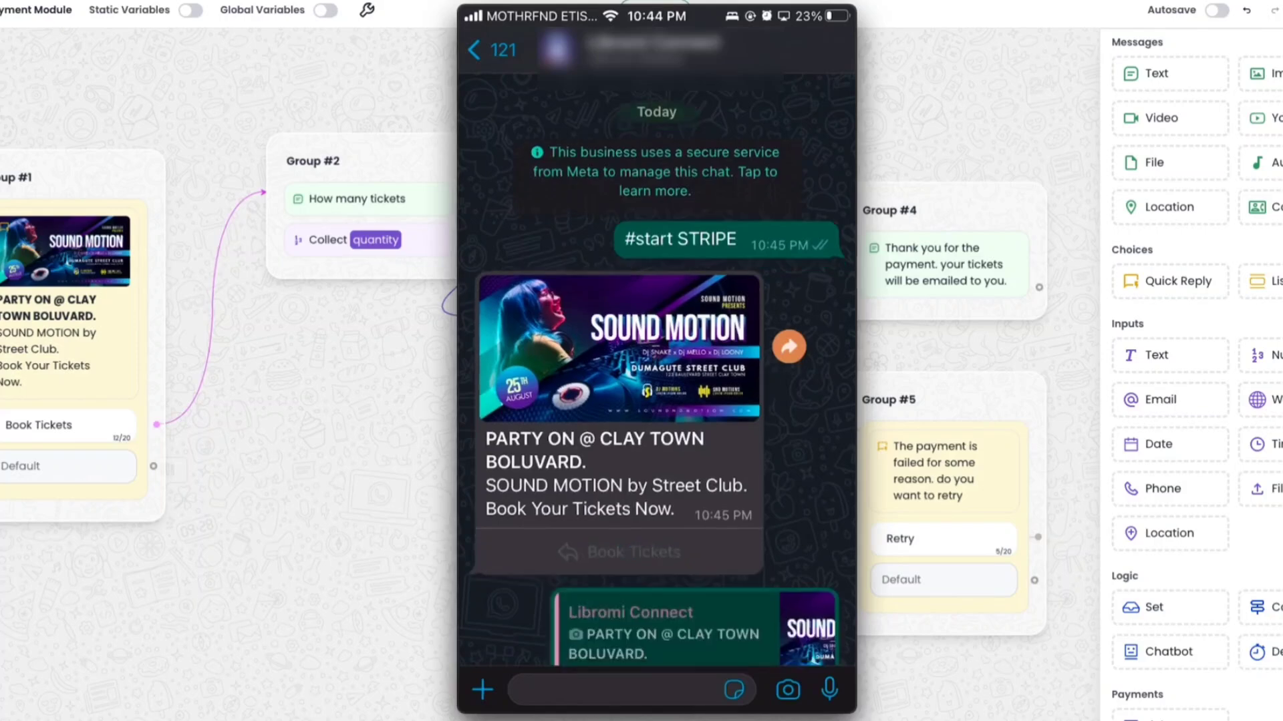
pyautogui.click(615, 689)
pyautogui.click(481, 687)
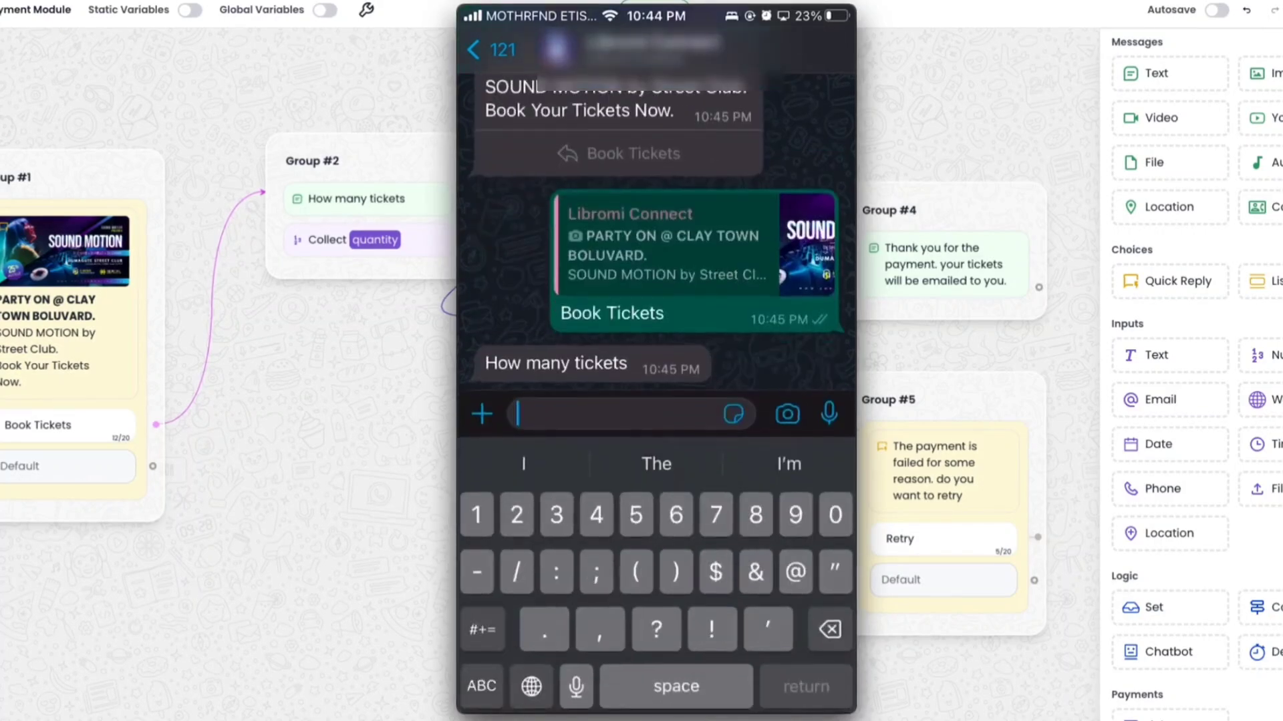
pyautogui.write('5')
pyautogui.click(828, 412)
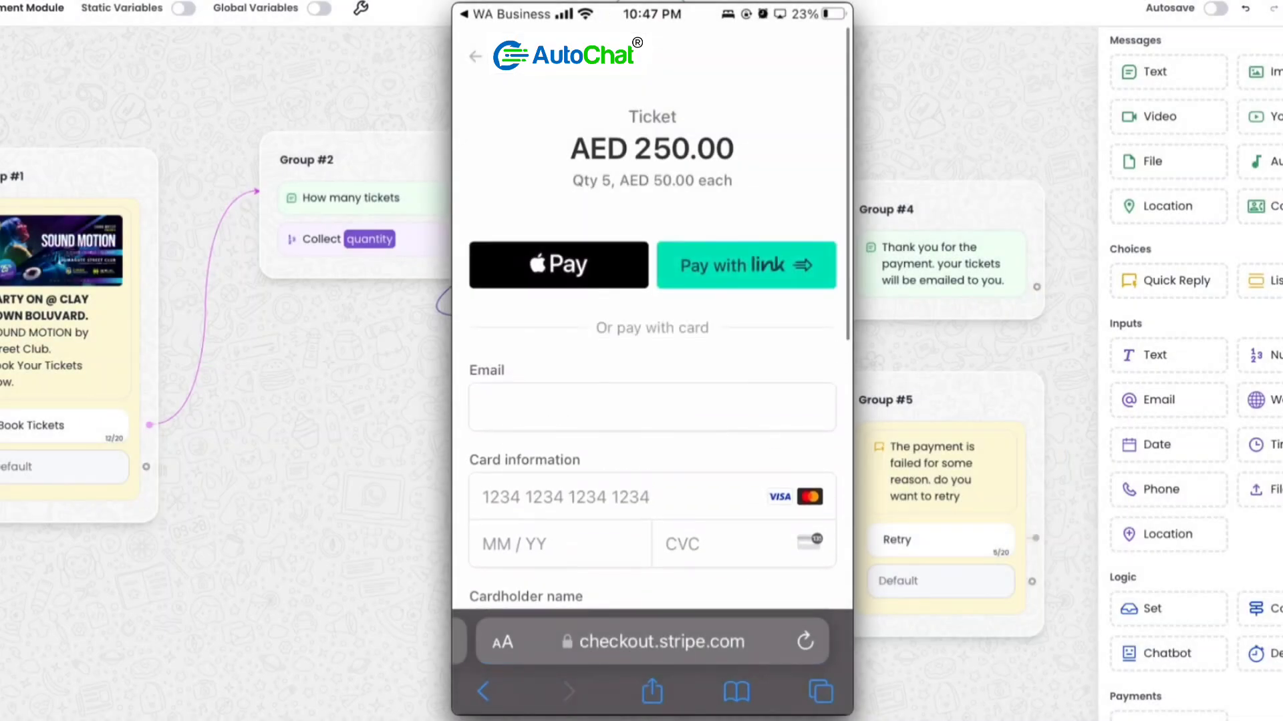
# On the Stripe checkout page, enter the card number, expiry, CVC and cardholder name, then pay.
pyautogui.scroll(-3, 652, 360)
pyautogui.scroll(2, 652, 361)
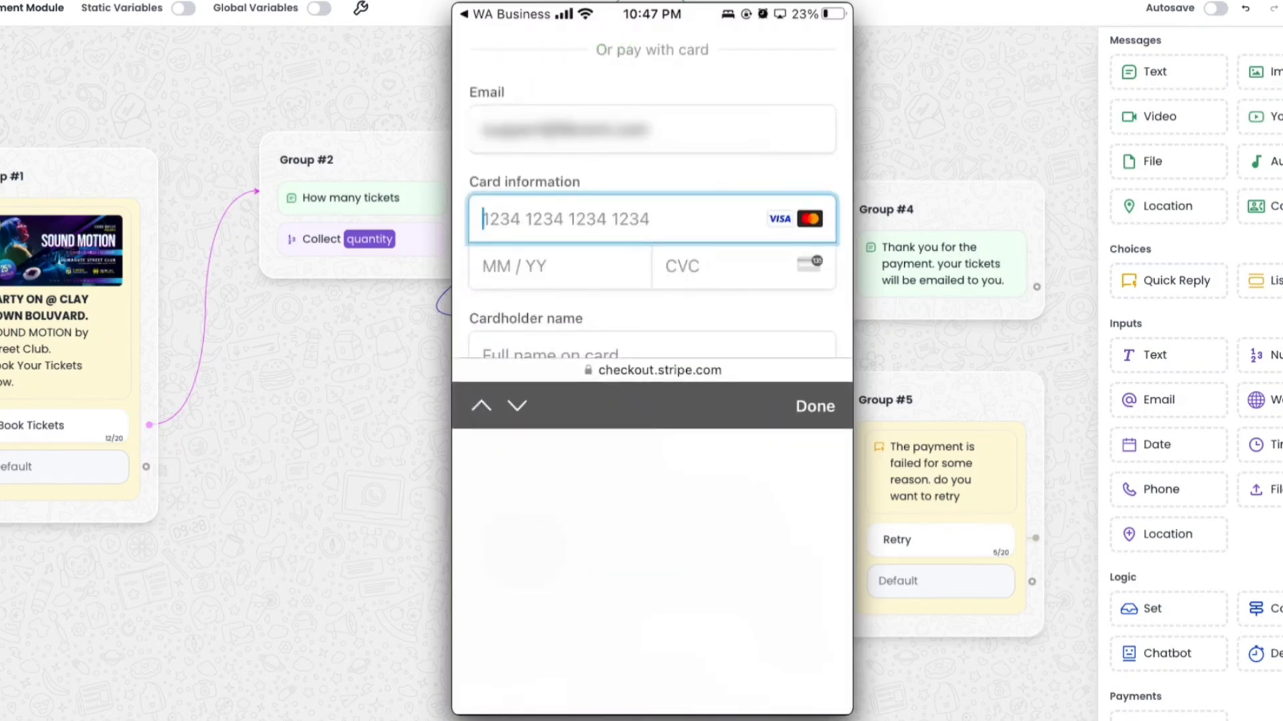
pyautogui.write('4')
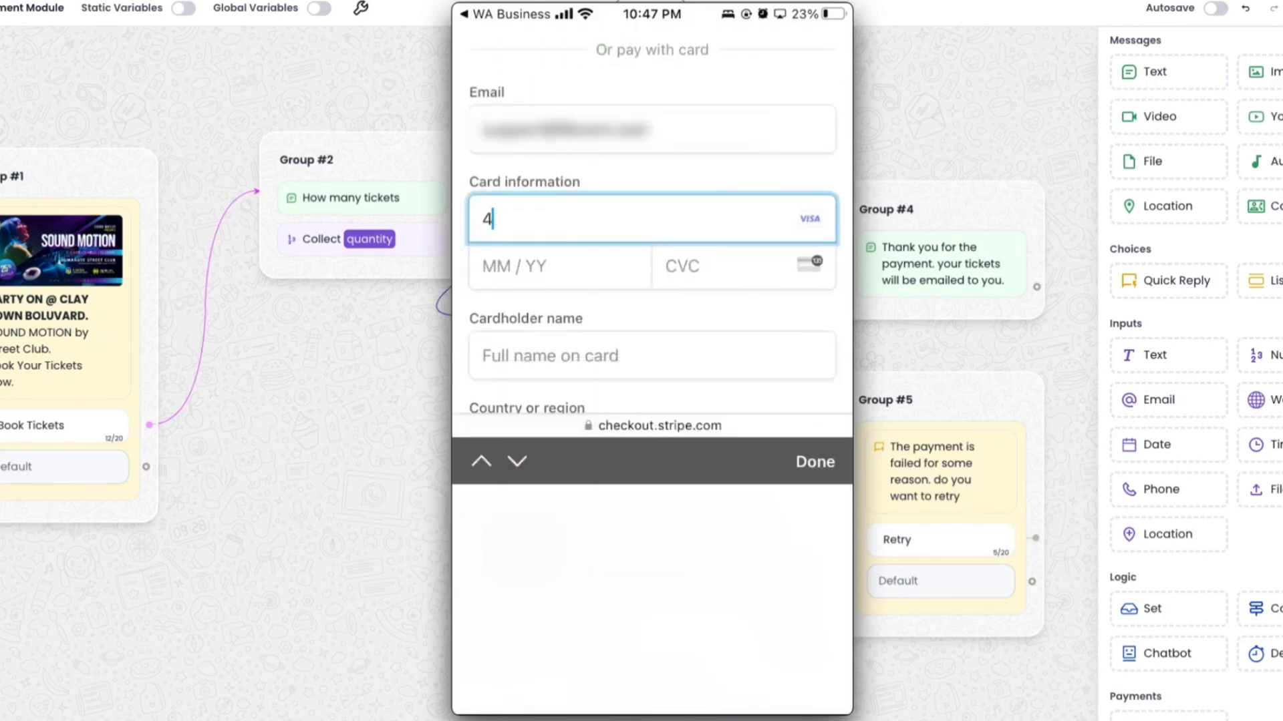
pyautogui.write('2424242424242421225')
pyautogui.write('123')
pyautogui.click(652, 309)
pyautogui.write('John Doe')
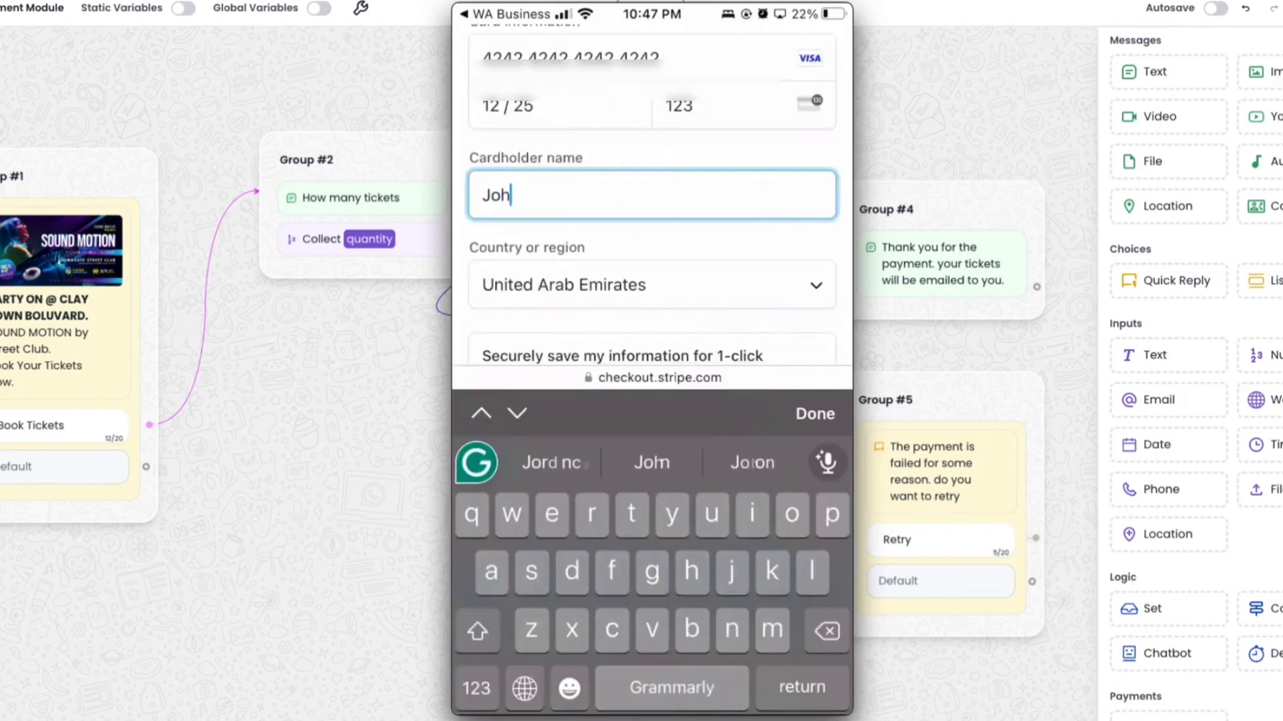
pyautogui.click(815, 413)
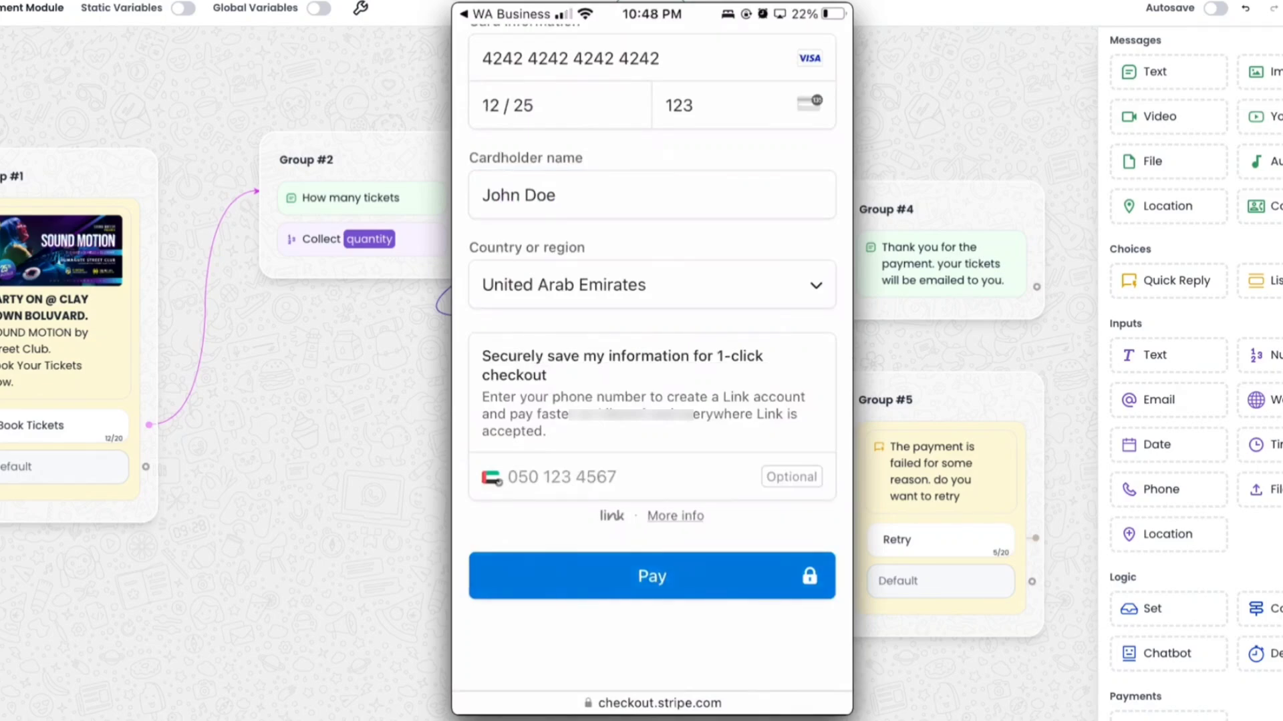
pyautogui.click(652, 576)
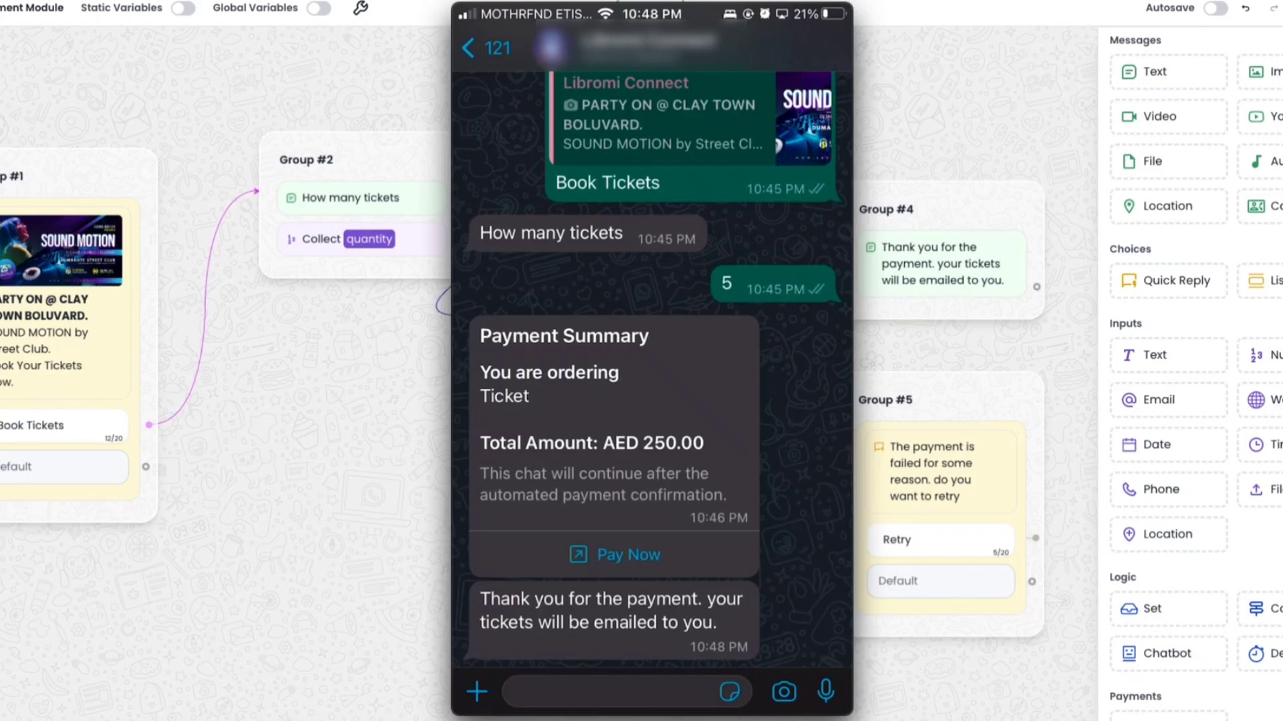